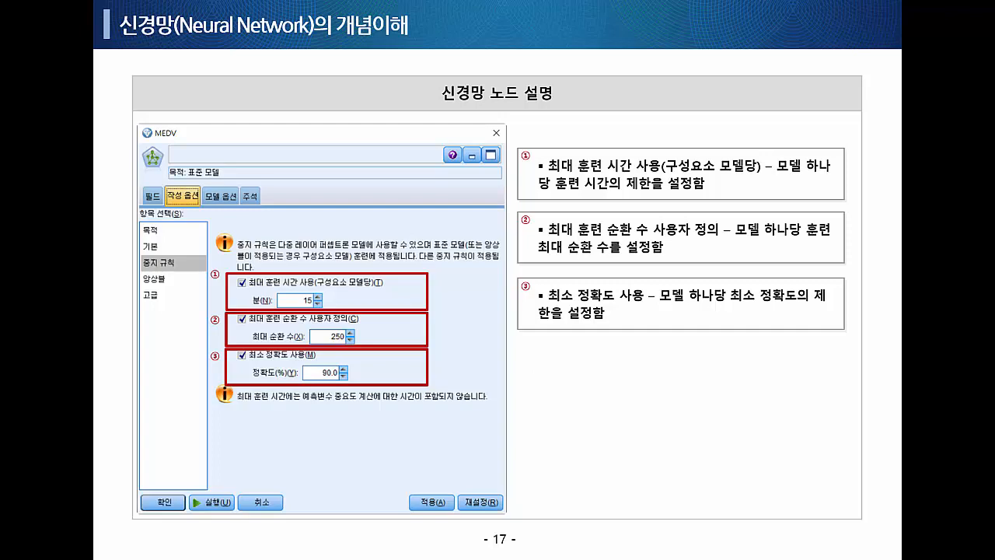
key(Right)
key(Left)
key(Right)
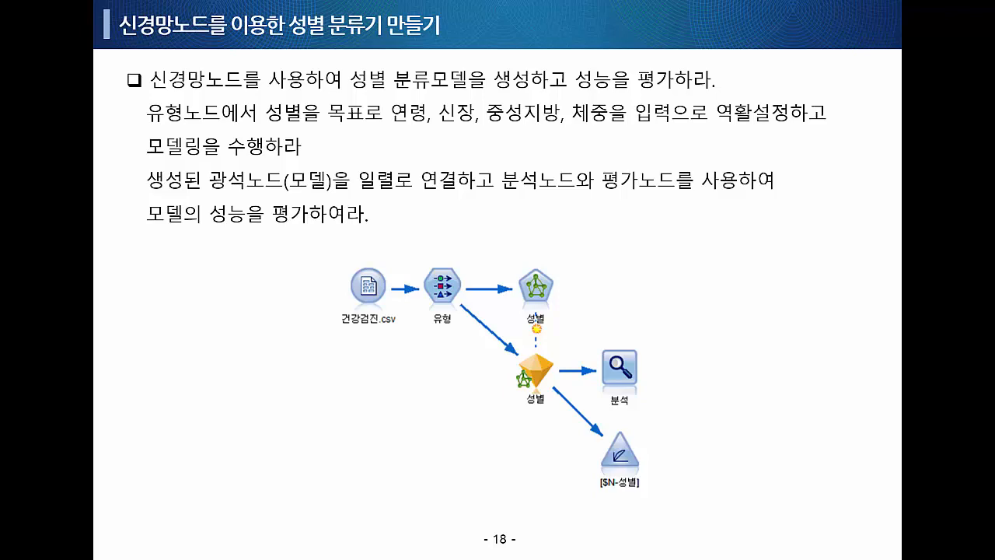
key(Right)
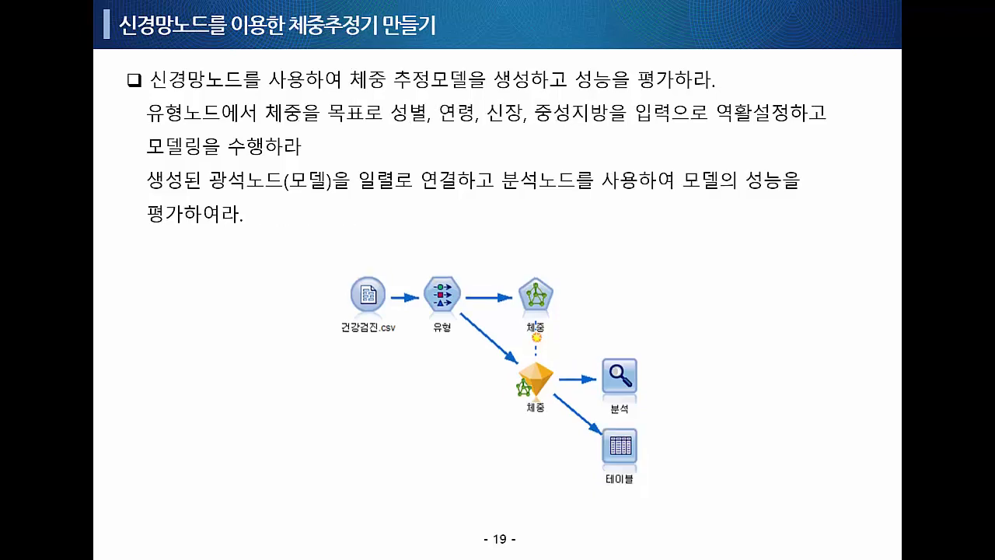
key(Right)
key(Left)
Switch to IBM SPSS Modeler and add a 변수 파일 source node to the stream that reads 건강검진.csv
key(Escape)
click(795, 254)
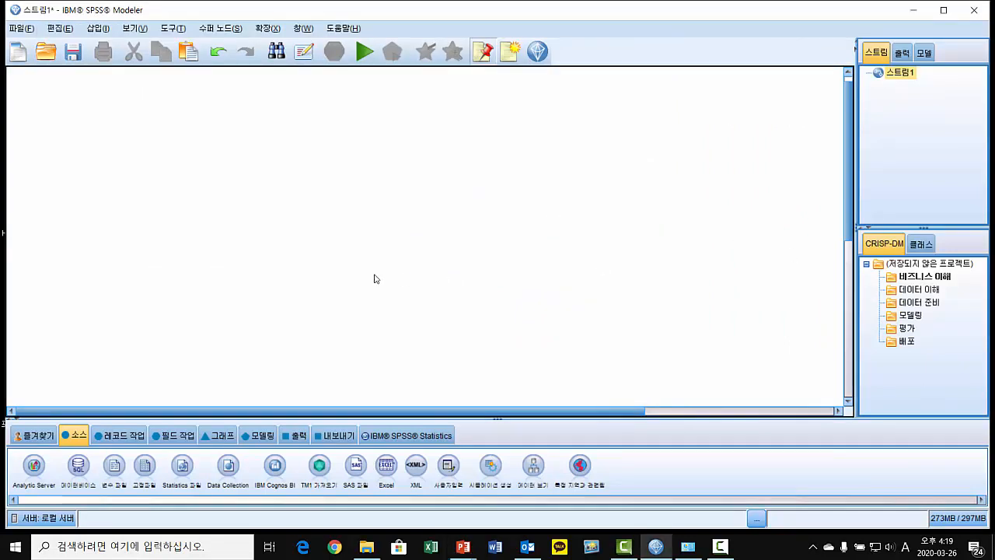
click(114, 469)
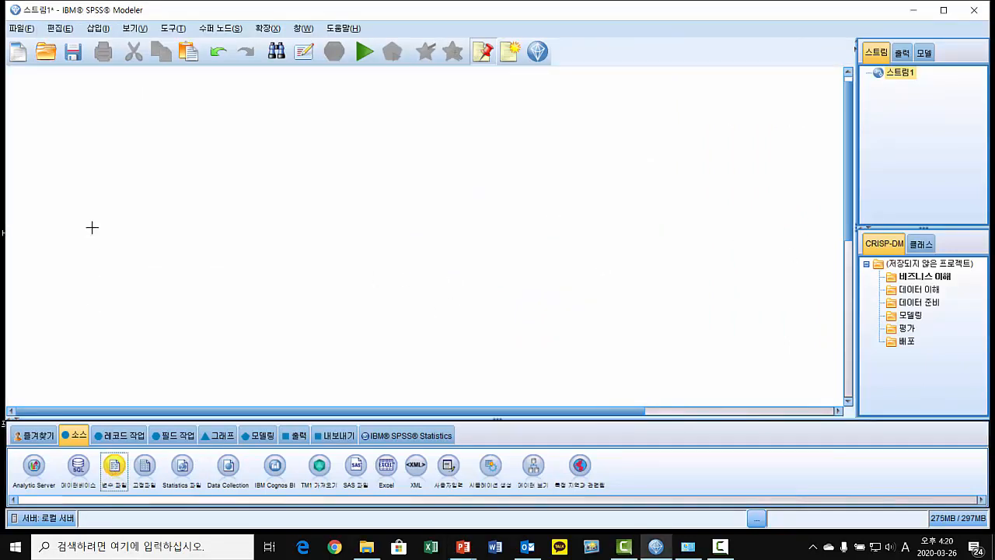
click(111, 165)
double_click(112, 167)
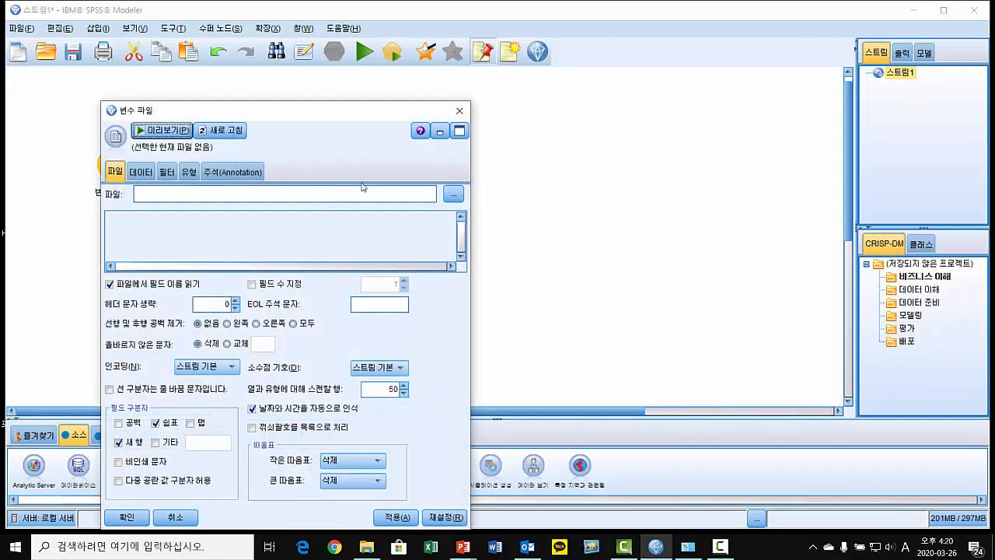
click(453, 194)
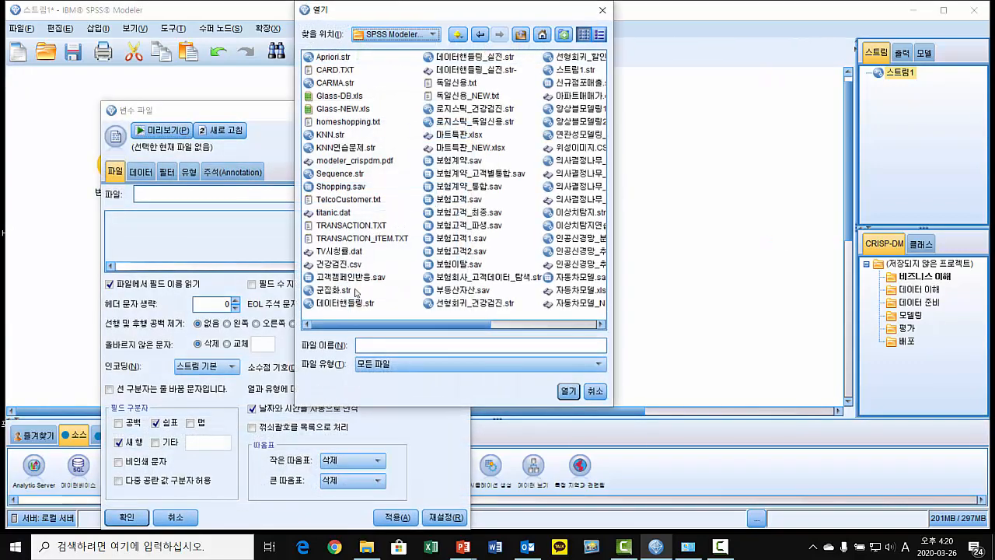
double_click(339, 264)
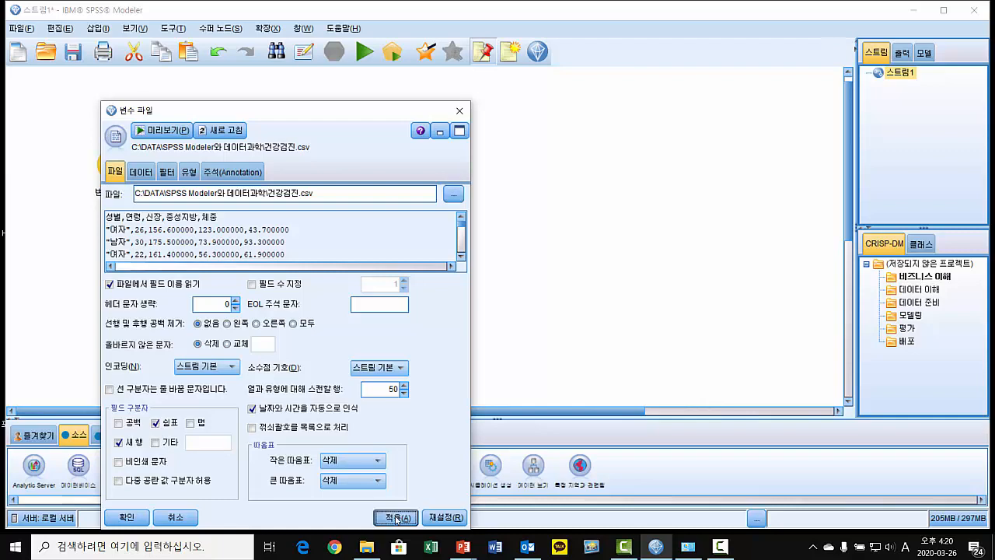
click(396, 517)
click(126, 517)
drag(112, 165, 104, 136)
Connect a 유형 node to the 건강검진.csv source and set the role of the 성별 field to 목표
click(176, 435)
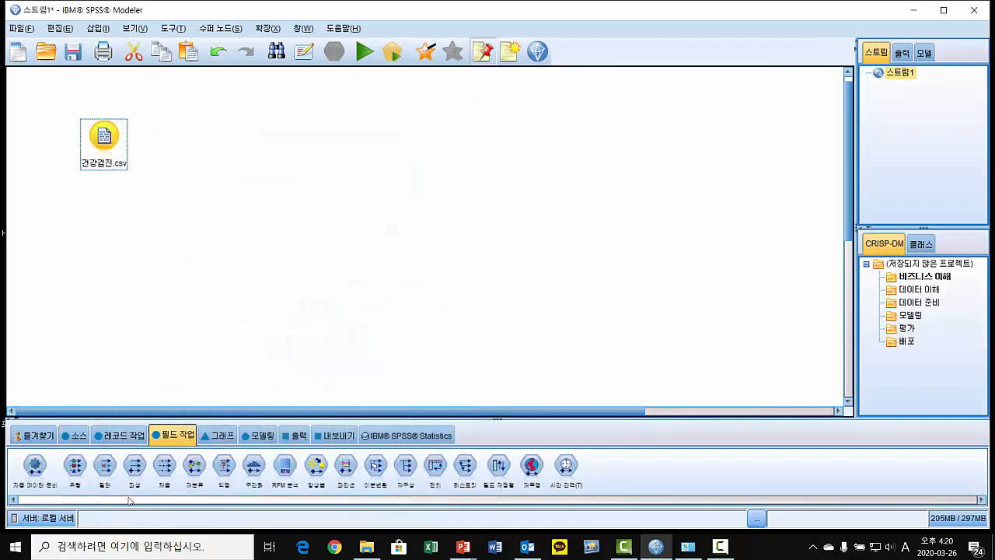
double_click(77, 468)
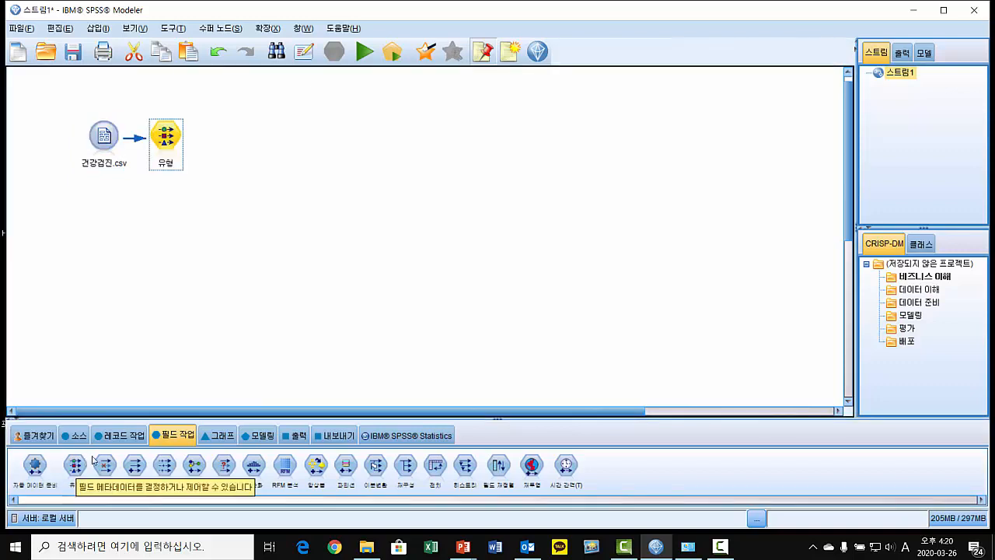
double_click(167, 132)
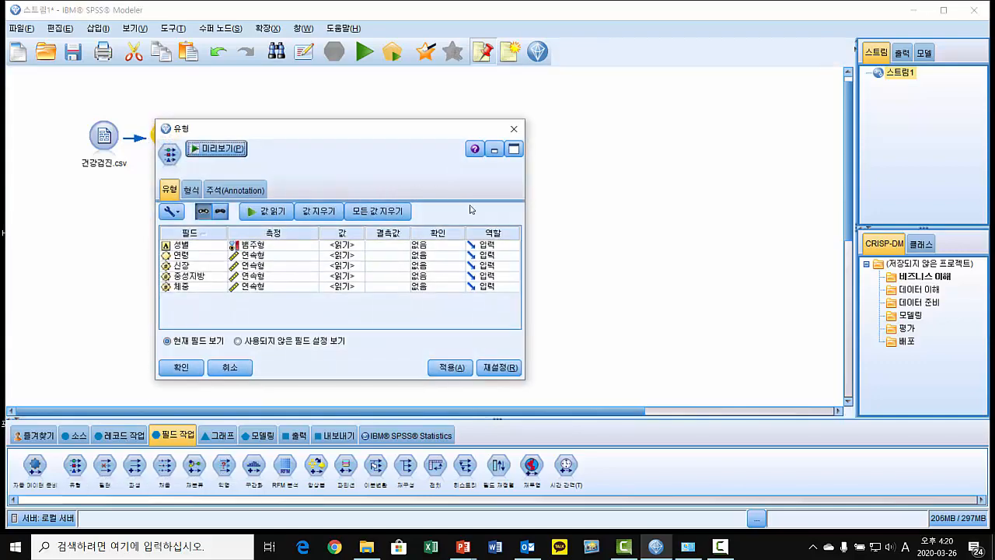
click(491, 245)
click(493, 264)
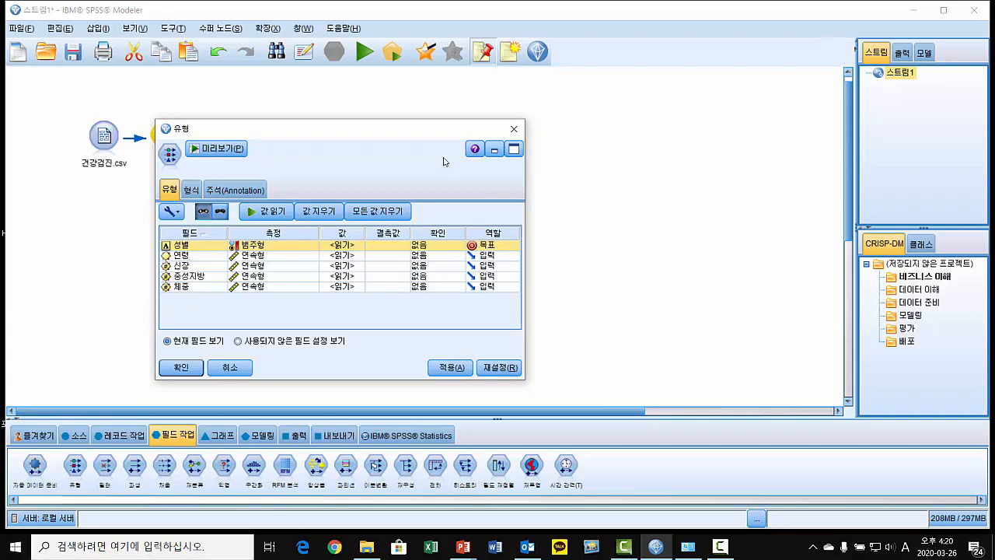
click(181, 368)
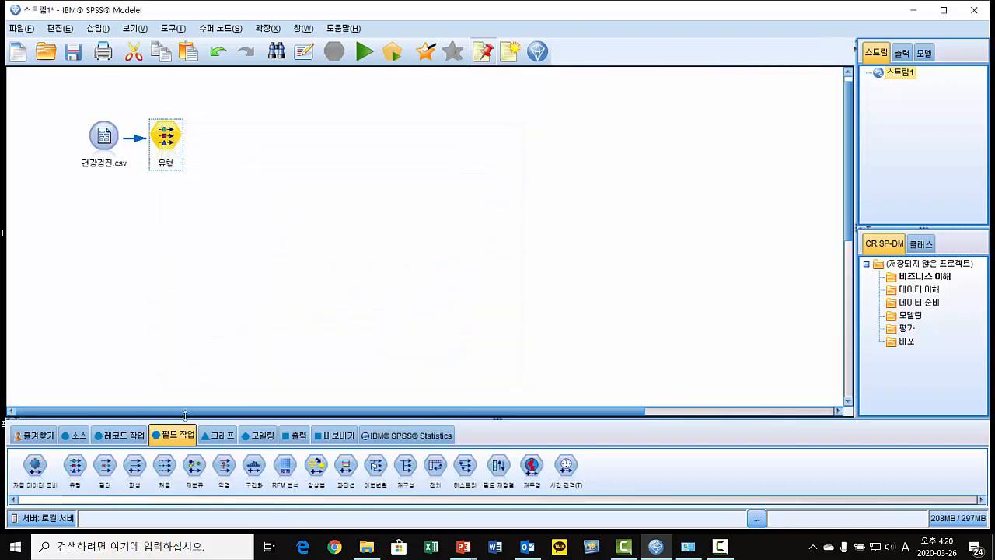
Connect a 신경망 node to the 유형 node and choose 다중 레이어 퍼셉트론(MLP) as its neural network model
click(258, 436)
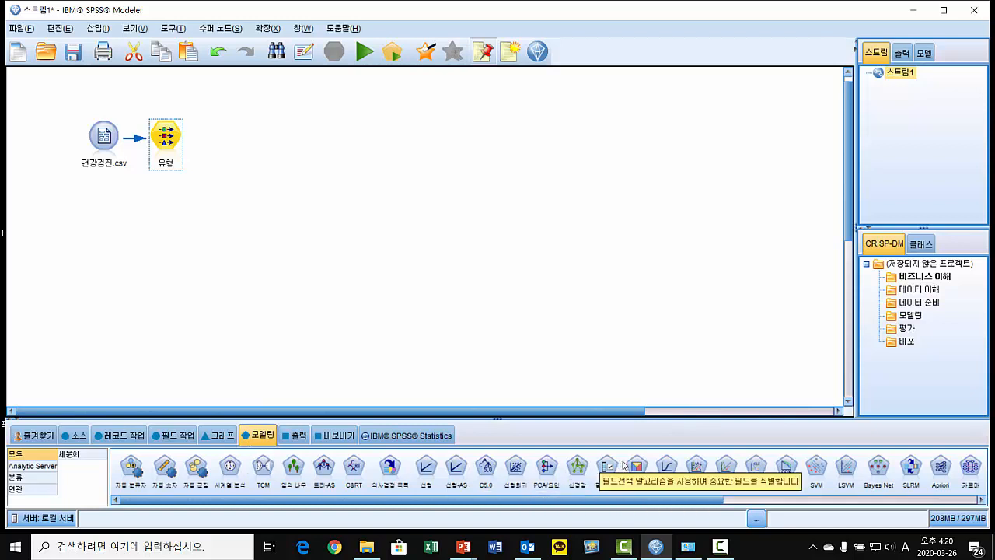
double_click(577, 466)
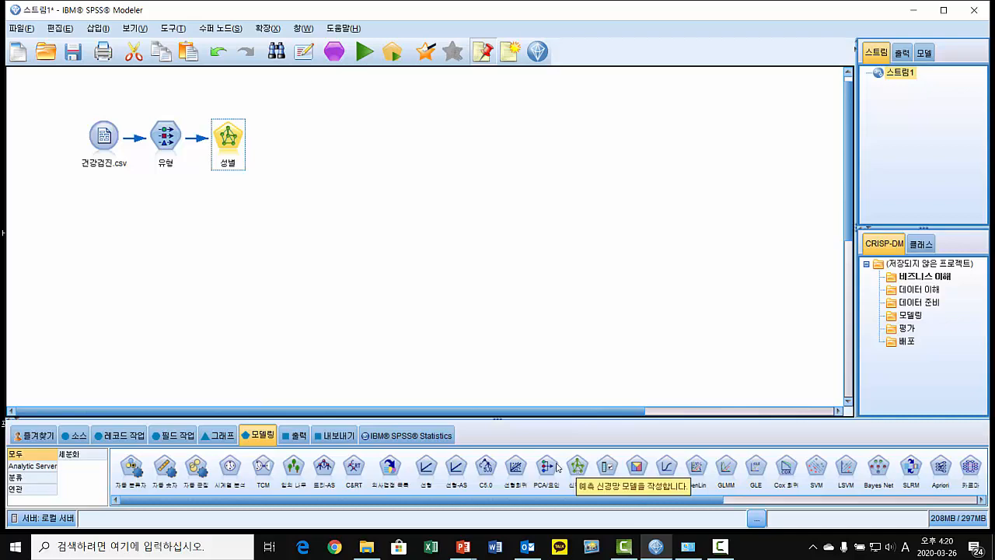
double_click(233, 143)
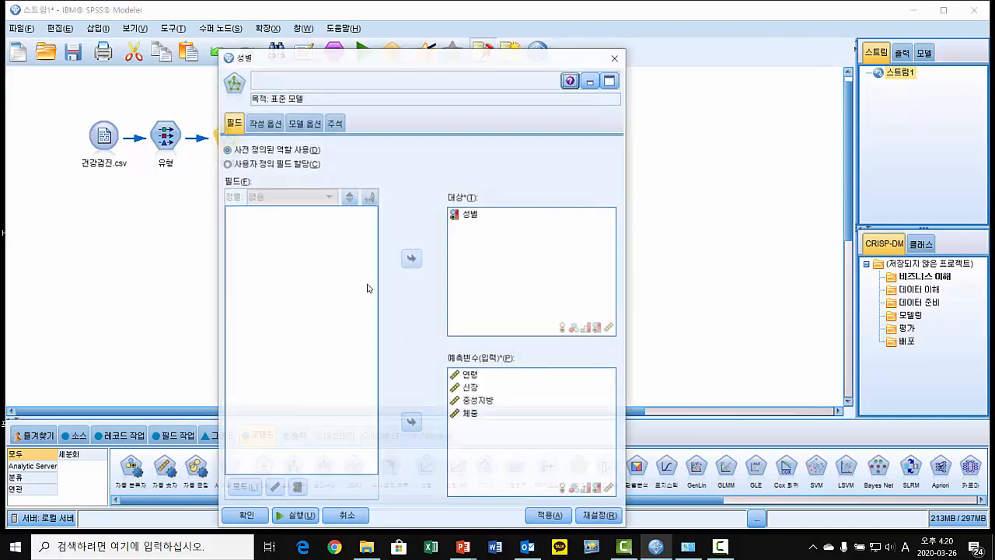
drag(459, 67, 588, 25)
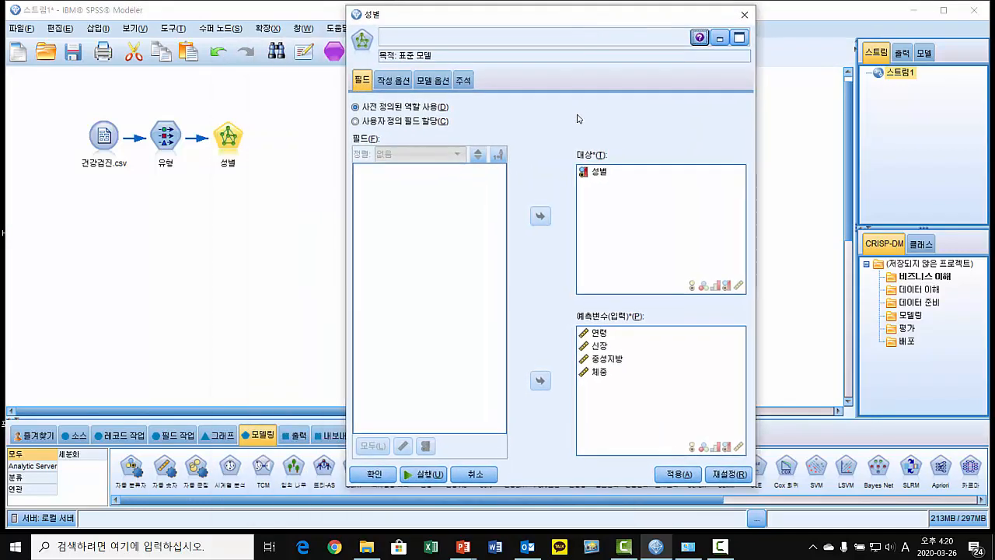
click(402, 81)
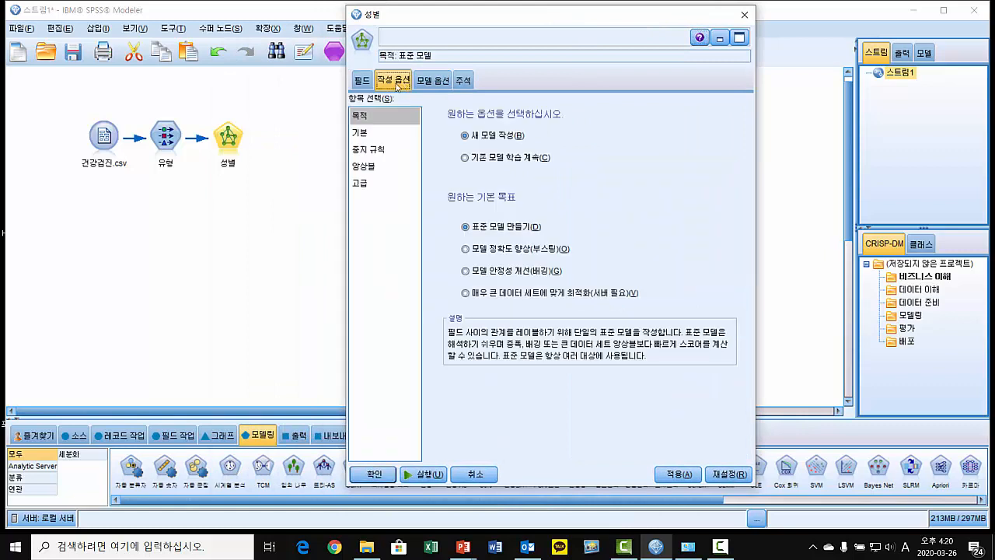
click(361, 134)
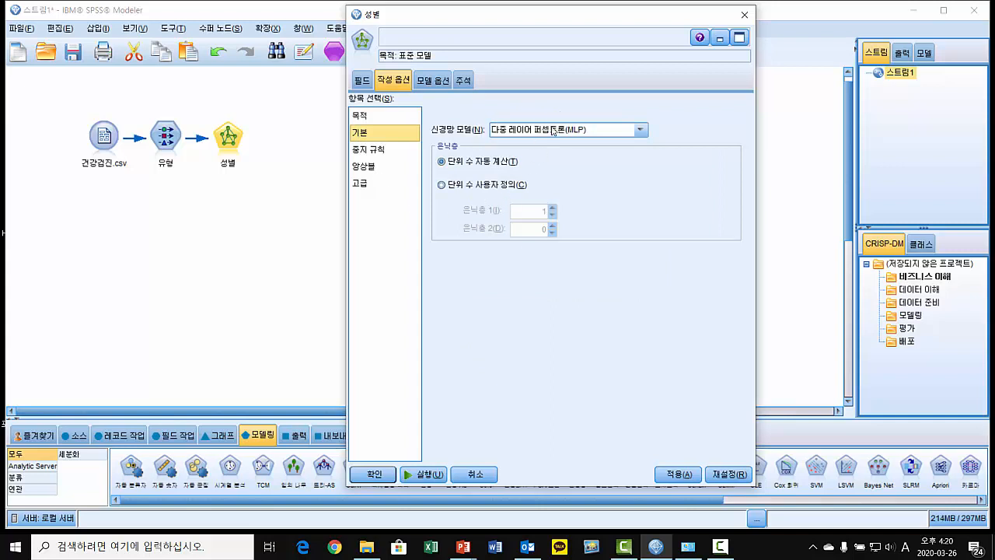
click(619, 132)
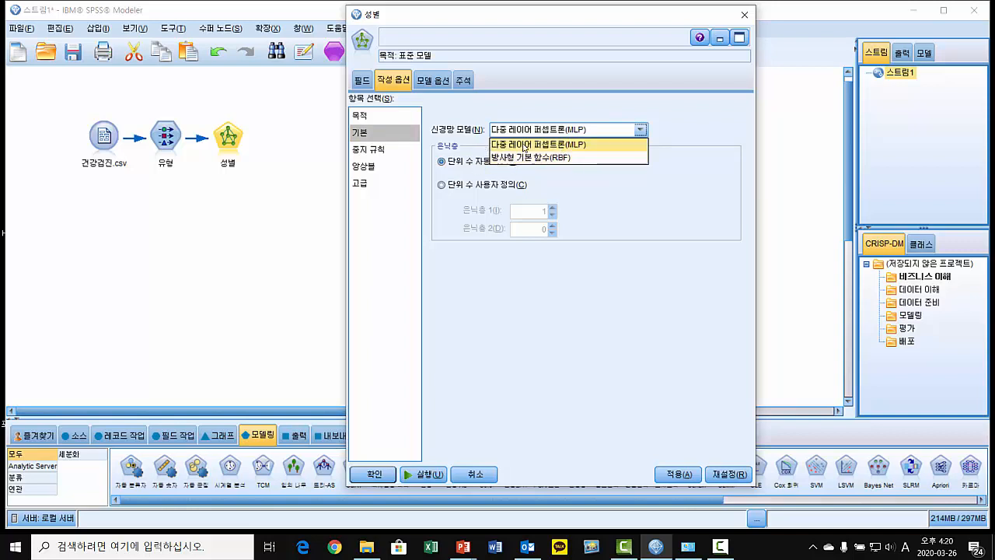
click(542, 148)
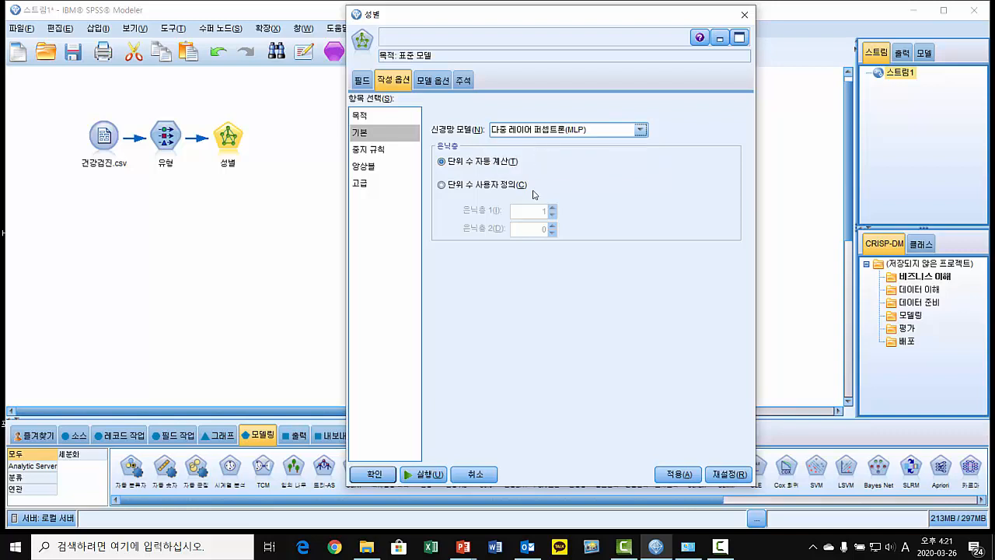
Check the neural network's 중지 규칙 and 고급 build options and run the node to generate the 성별 model
click(368, 151)
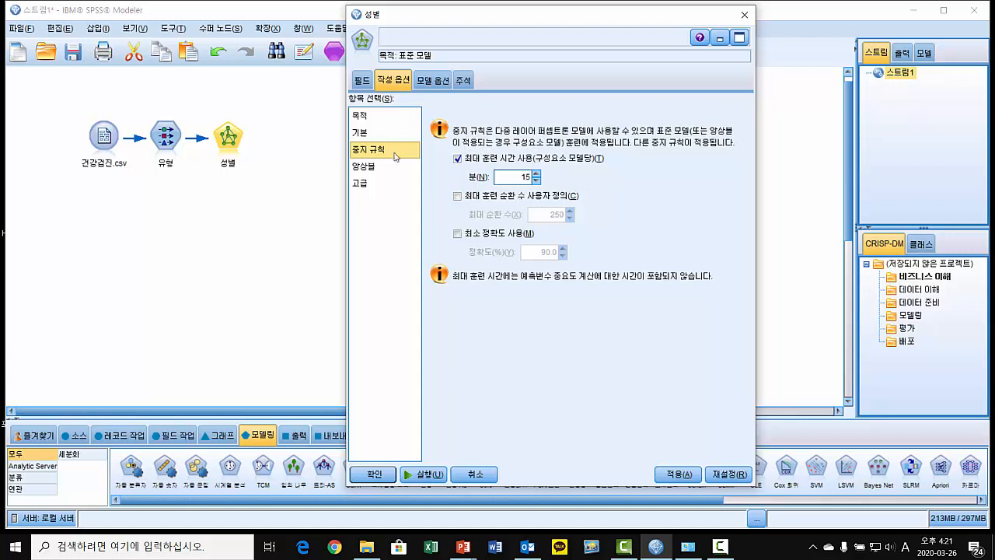
click(363, 185)
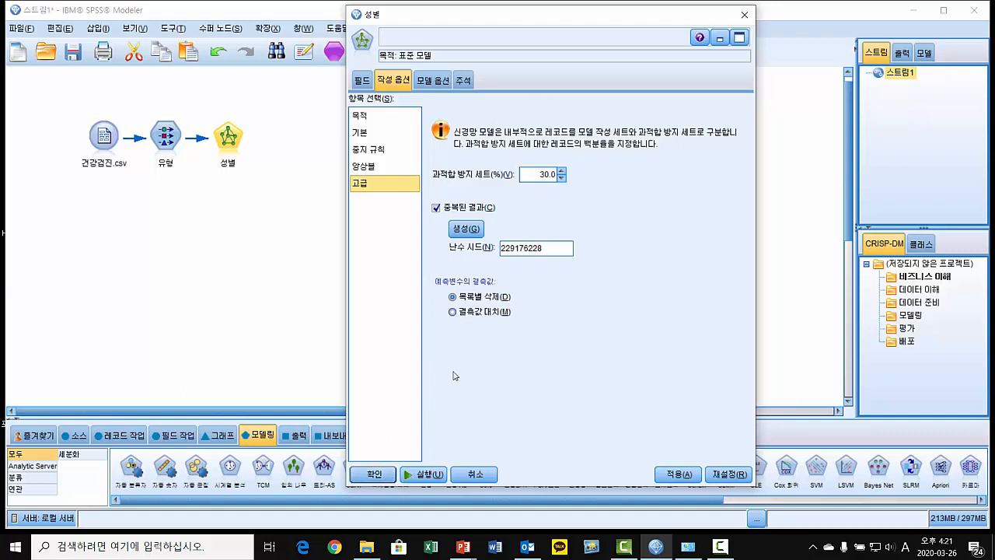
click(430, 475)
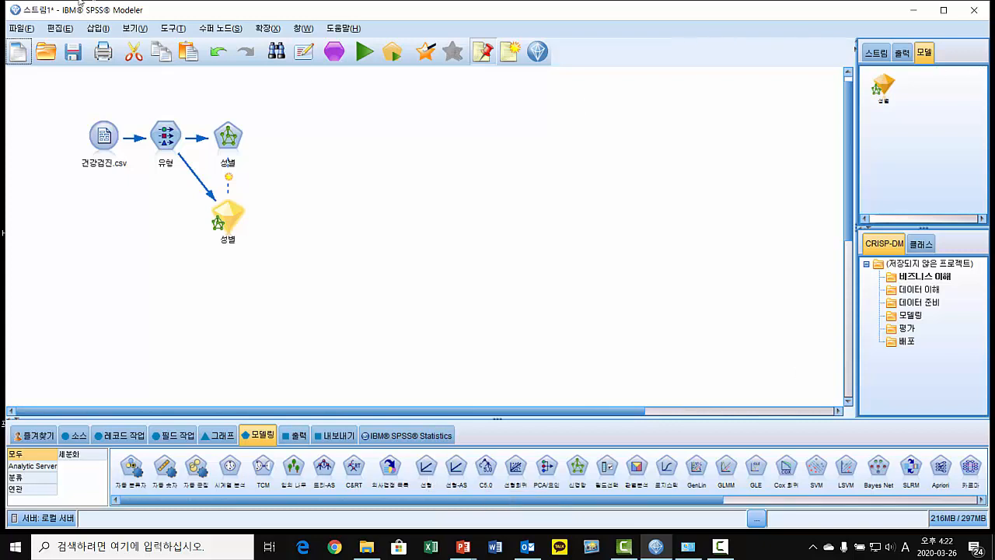
Open the generated 성별 model and examine its summary, predictor importance chart and classification table
click(229, 217)
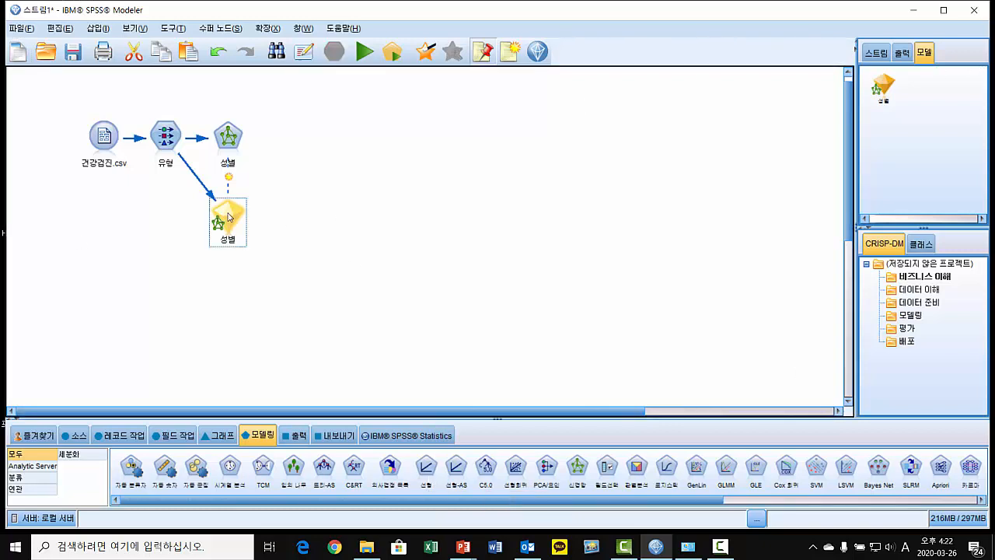
double_click(228, 216)
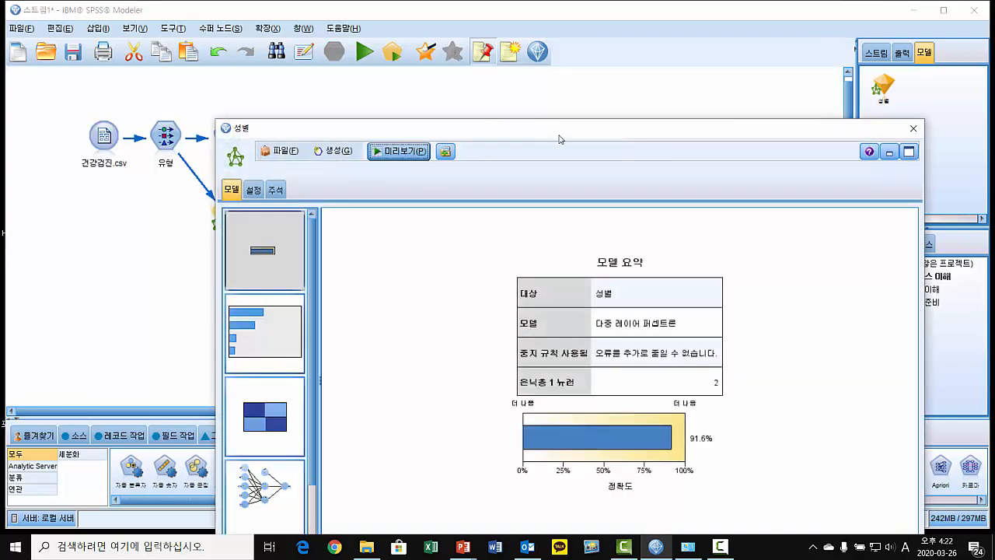
drag(560, 138, 536, 20)
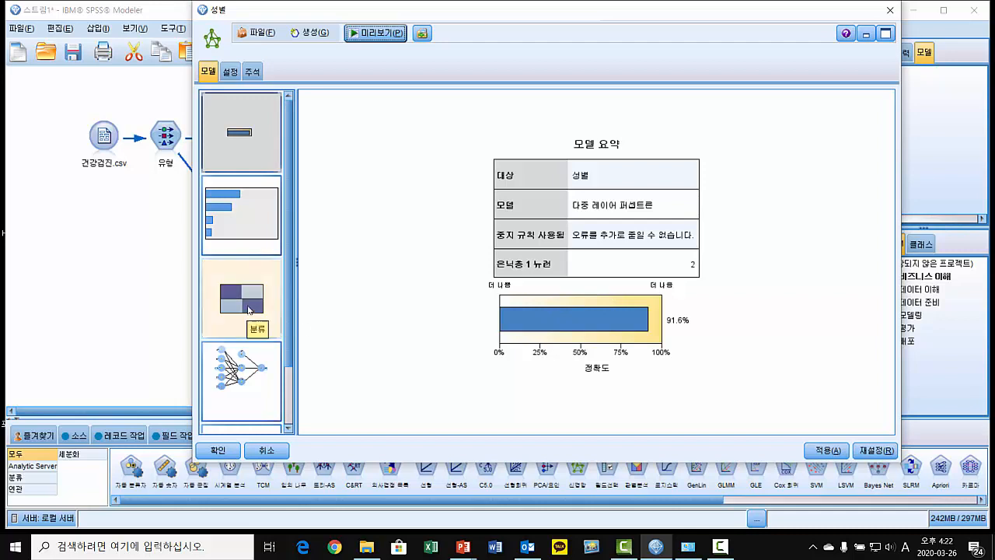
click(241, 241)
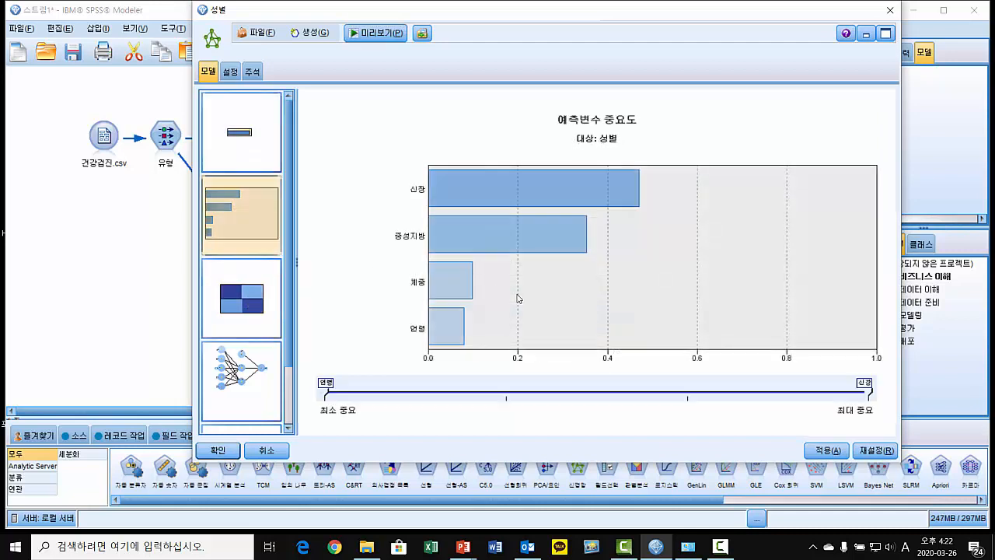
click(253, 297)
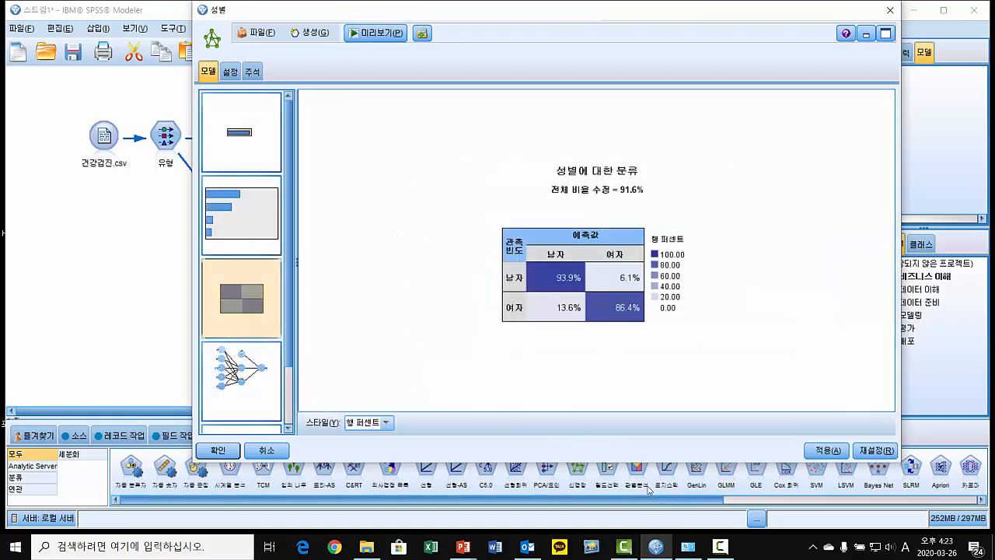
double_click(643, 461)
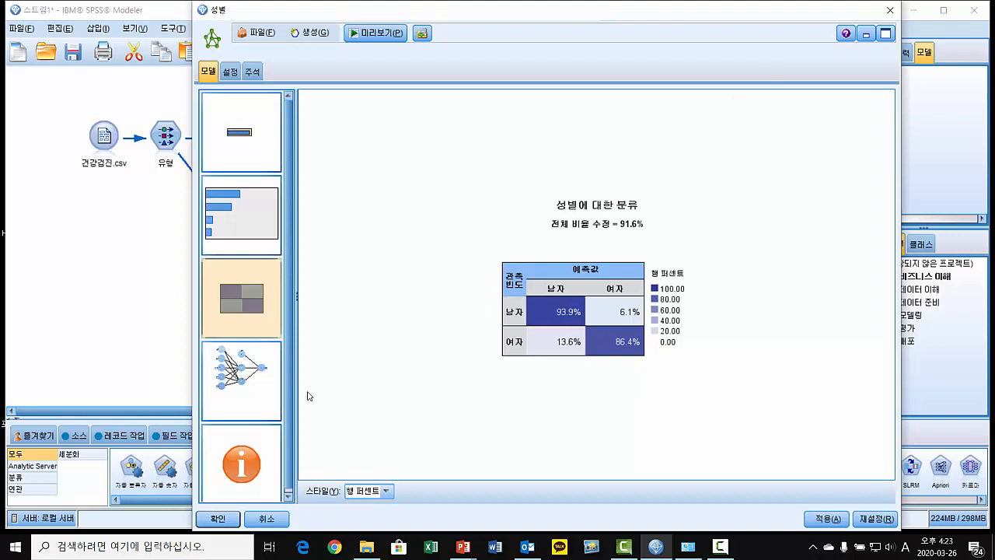
Examine the model's network diagram with the style set to 계수, and close the model viewer
click(249, 379)
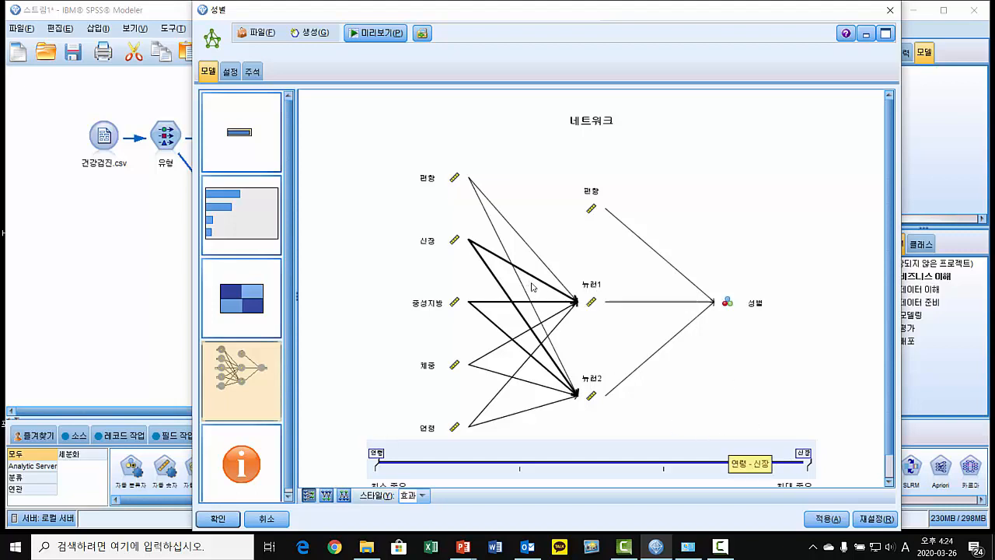
click(422, 495)
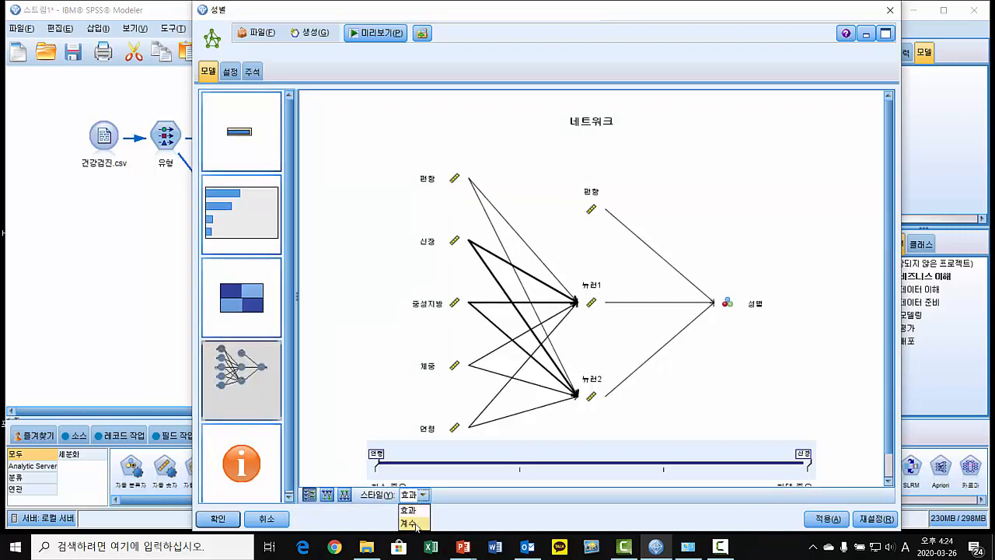
click(409, 523)
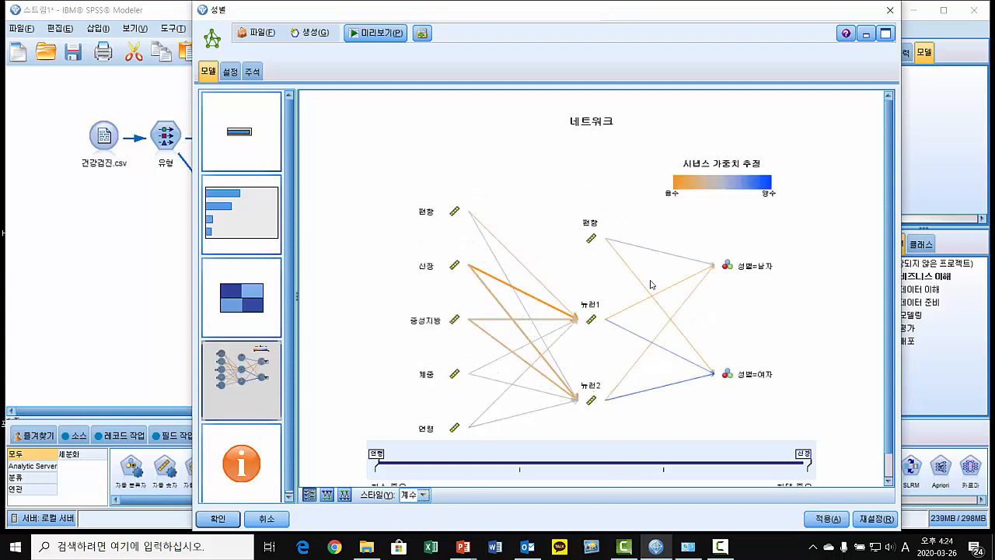
mouse_move(533, 298)
mouse_move(562, 412)
mouse_move(534, 346)
click(888, 13)
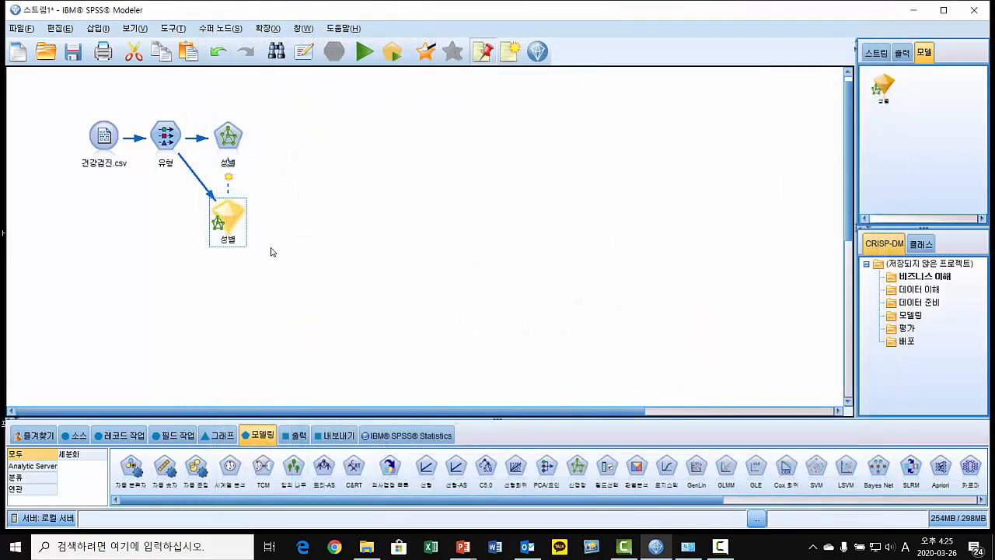
Connect a 분석 output node to the generated 성별 model
click(294, 437)
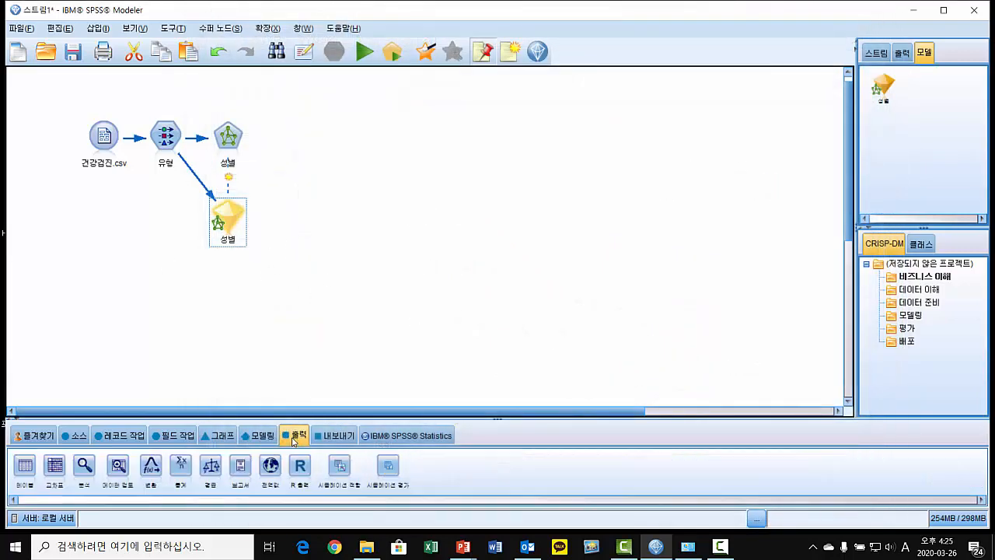
double_click(80, 471)
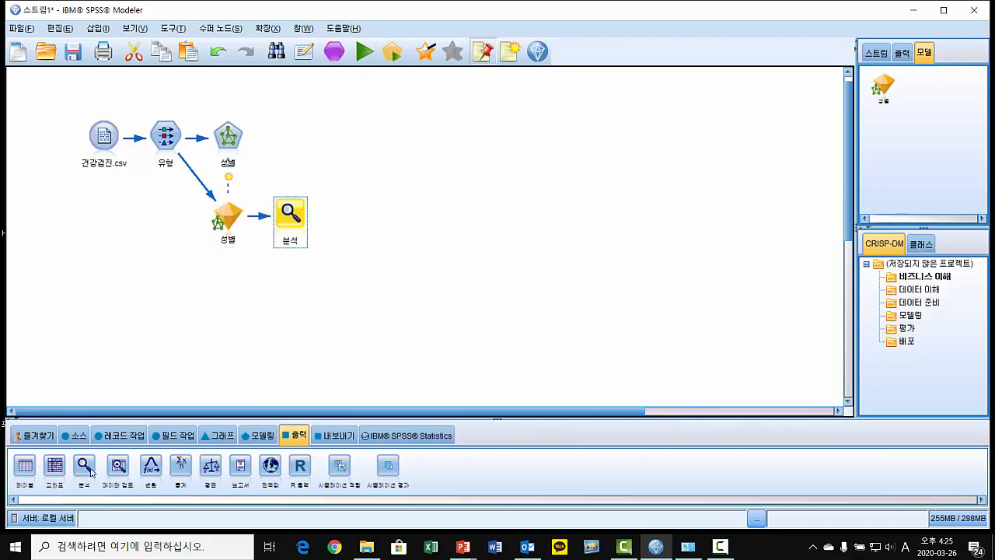
Run the 분석 node with 일치도 교차표, 성능 평가 and 평가 메트릭 enabled, and review its output before closing it
double_click(293, 216)
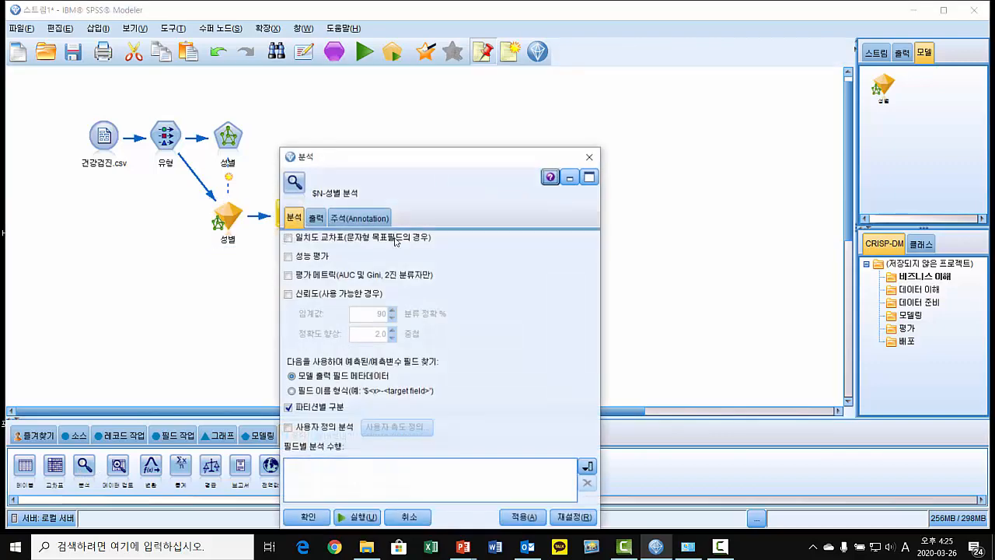
click(303, 256)
click(305, 276)
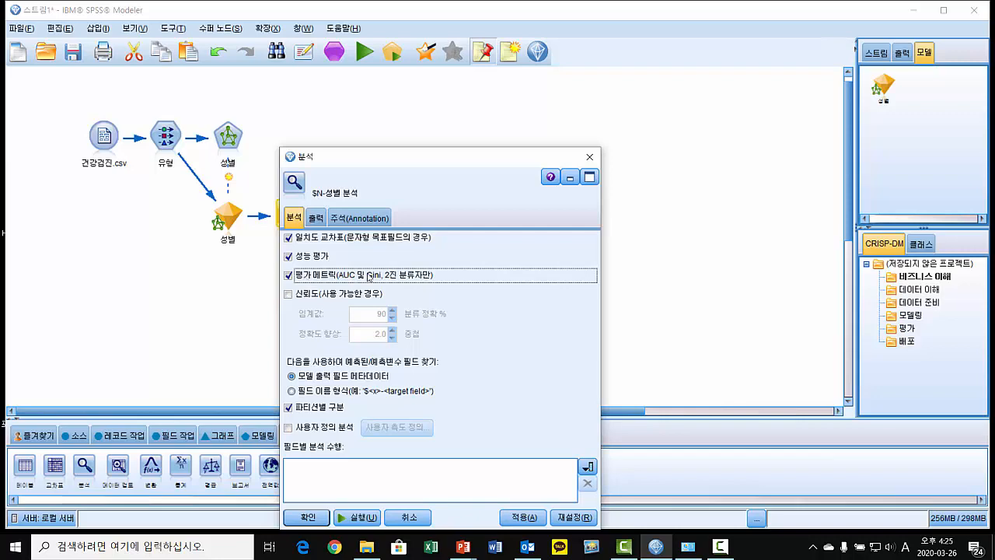
drag(454, 160, 574, 93)
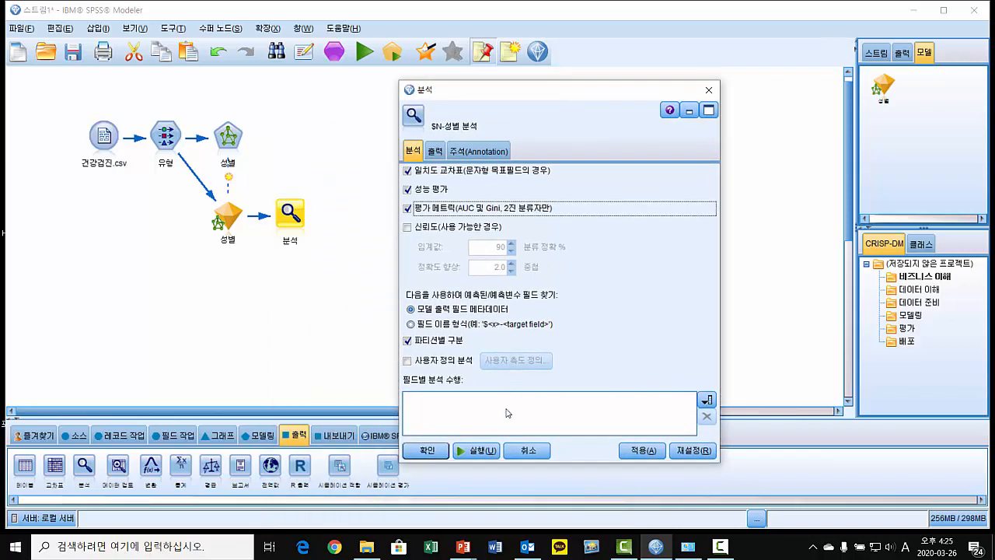
click(490, 449)
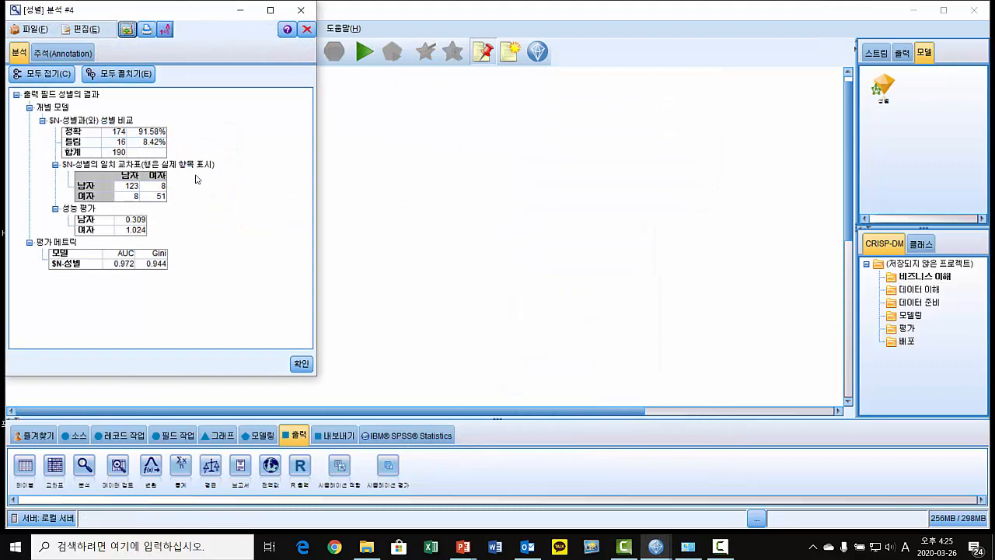
drag(143, 5, 629, 16)
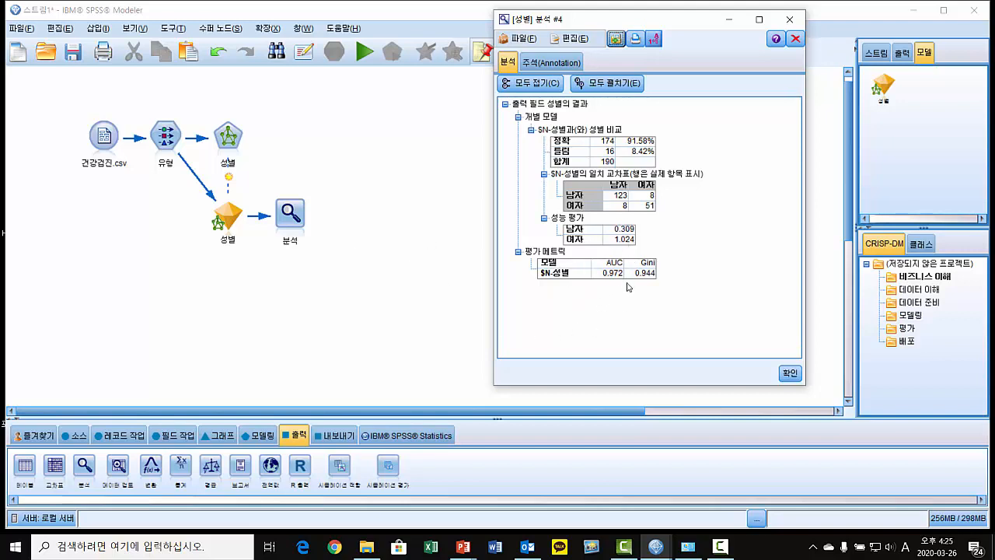
click(789, 374)
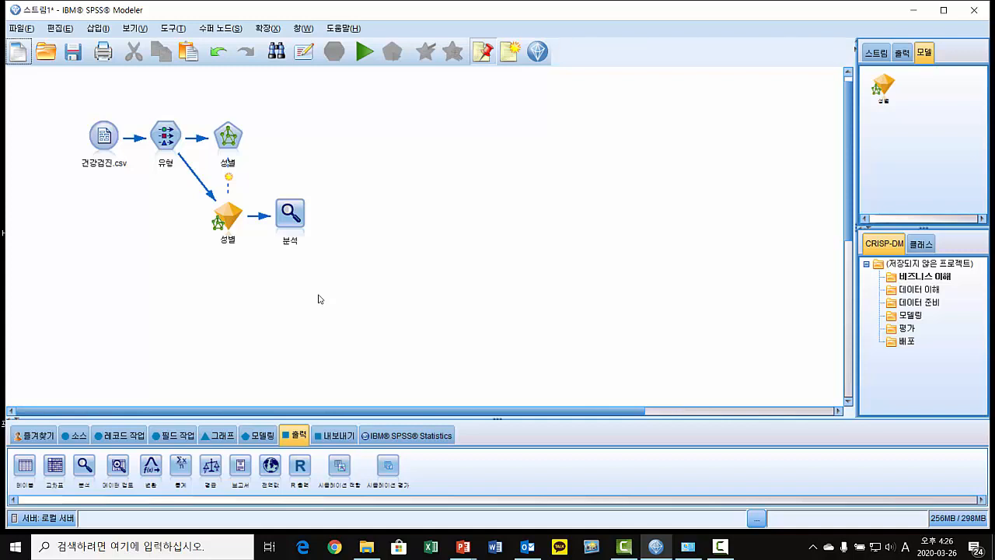
Connect a 평가 graph node to the generated 성별 model and place it below the 분석 node
click(233, 213)
click(228, 435)
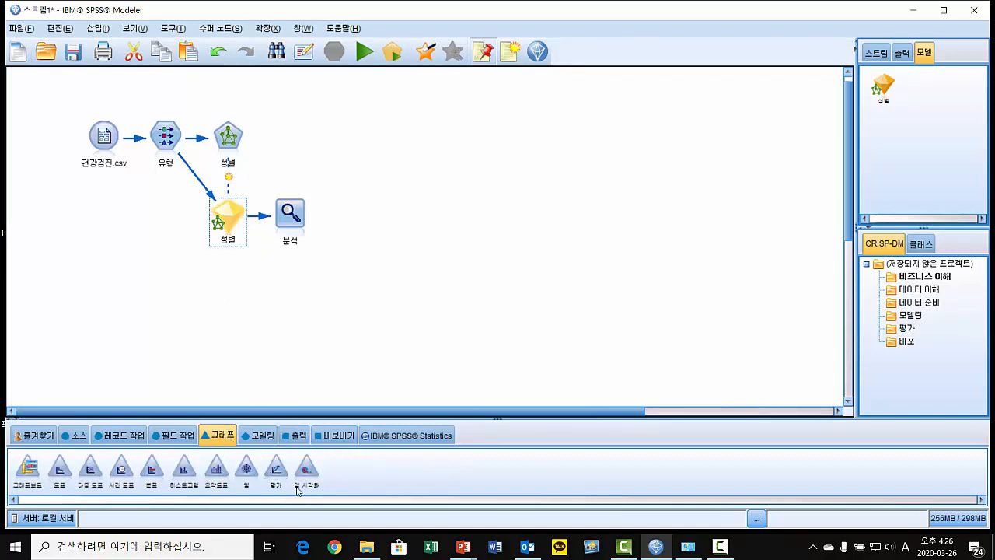
double_click(276, 469)
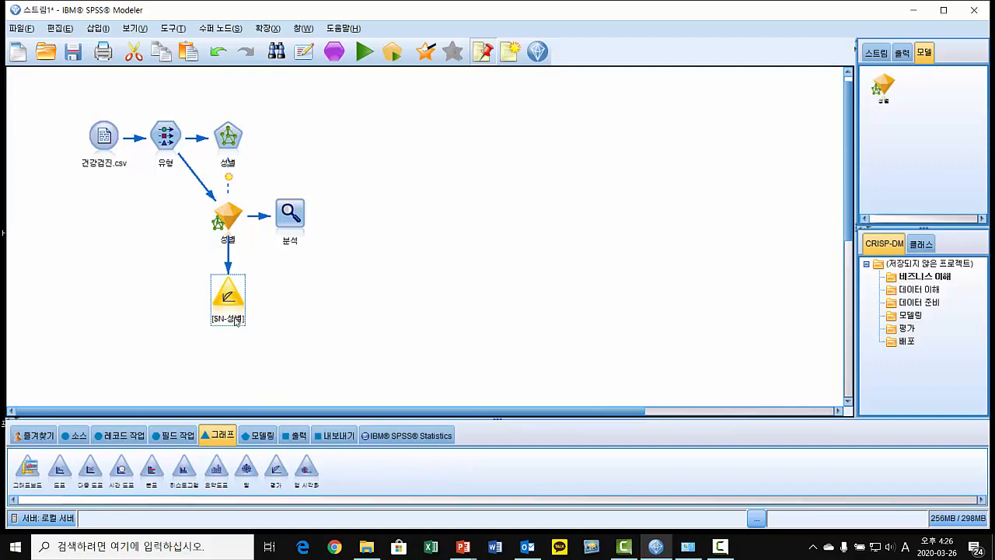
drag(234, 309, 294, 309)
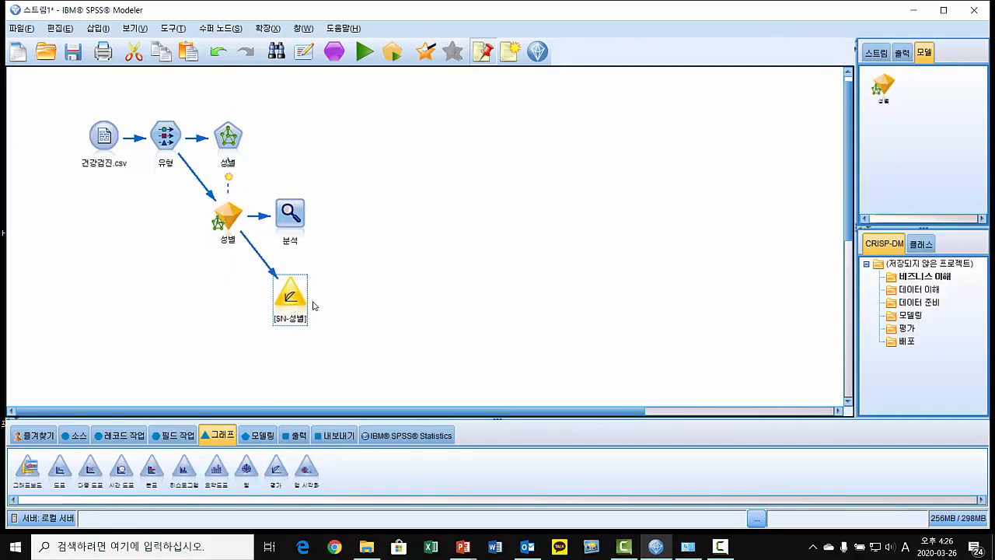
Run the 평가 node as a cumulative 이익 chart with 최적 예측선 포함 enabled, and review and close the resulting graph
double_click(288, 306)
click(428, 168)
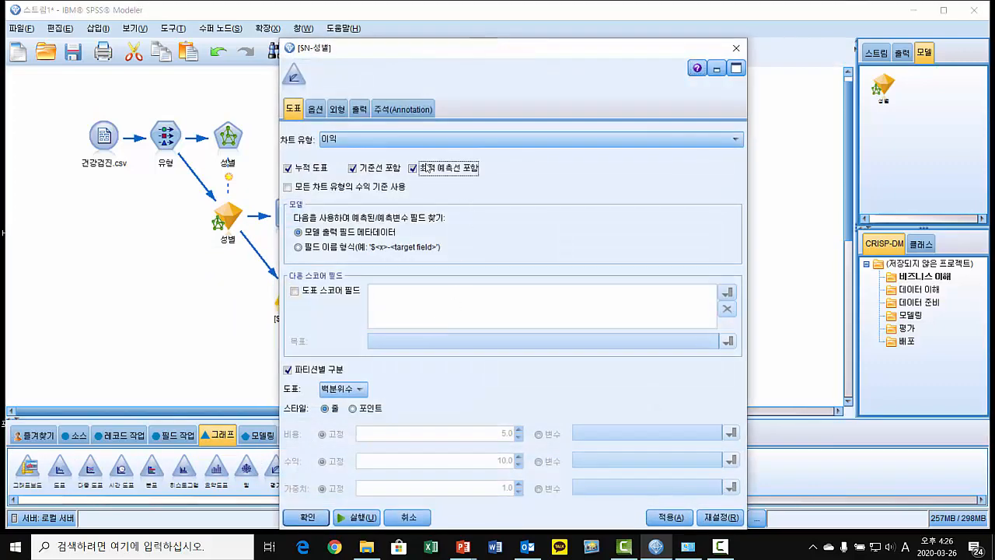
drag(540, 48, 612, 9)
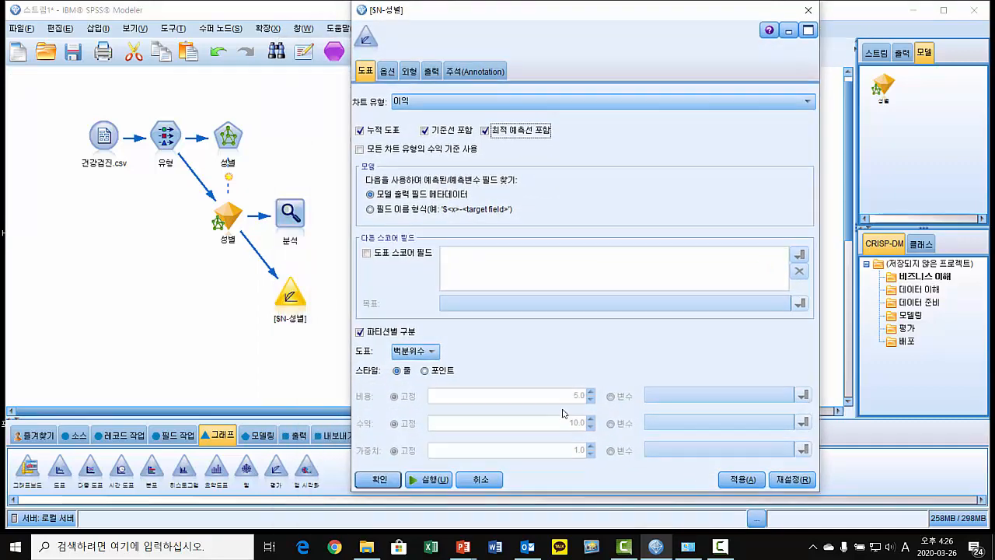
click(433, 479)
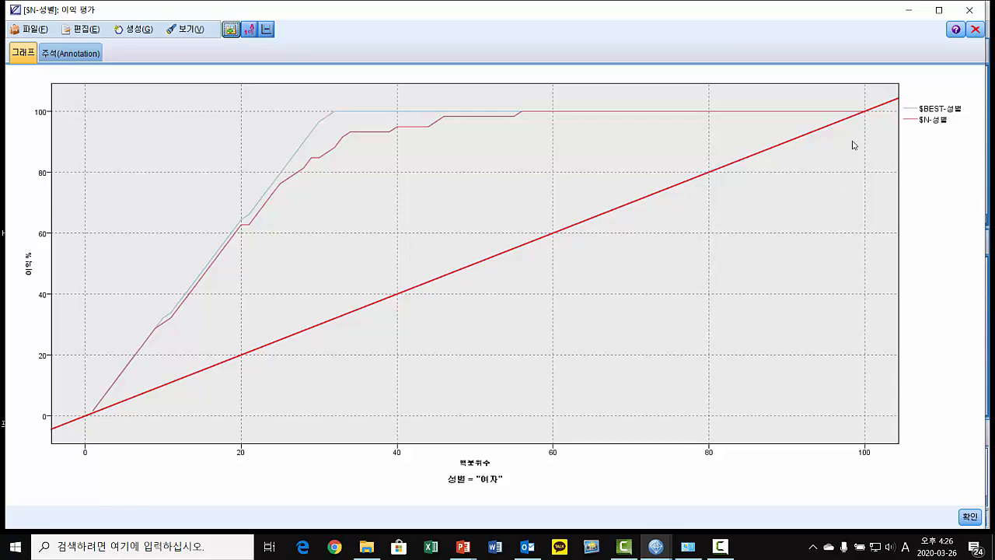
click(966, 10)
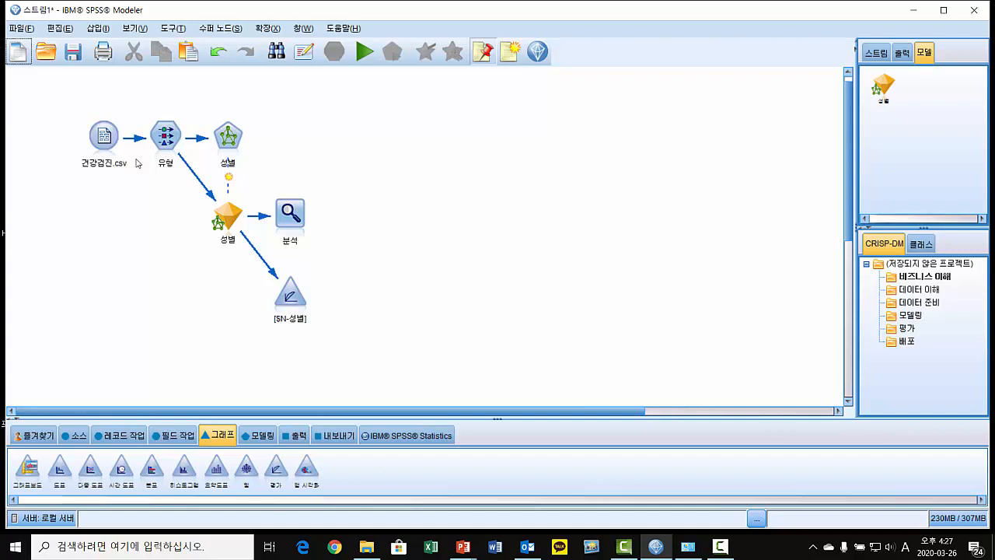
Duplicate the 건강검진.csv source node into an empty area of the canvas and check the copy's file settings
click(104, 140)
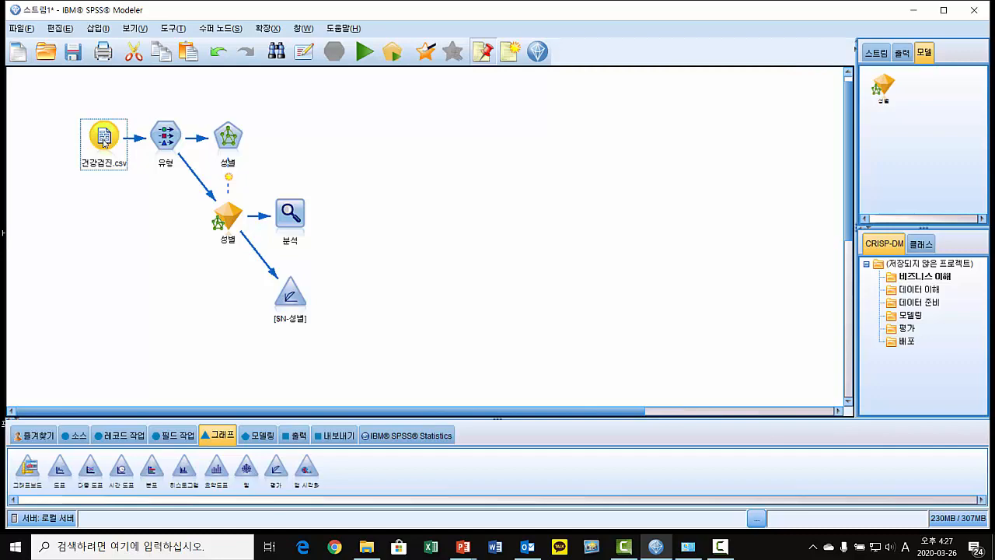
key(ctrl+c)
key(ctrl+v)
drag(124, 175, 445, 149)
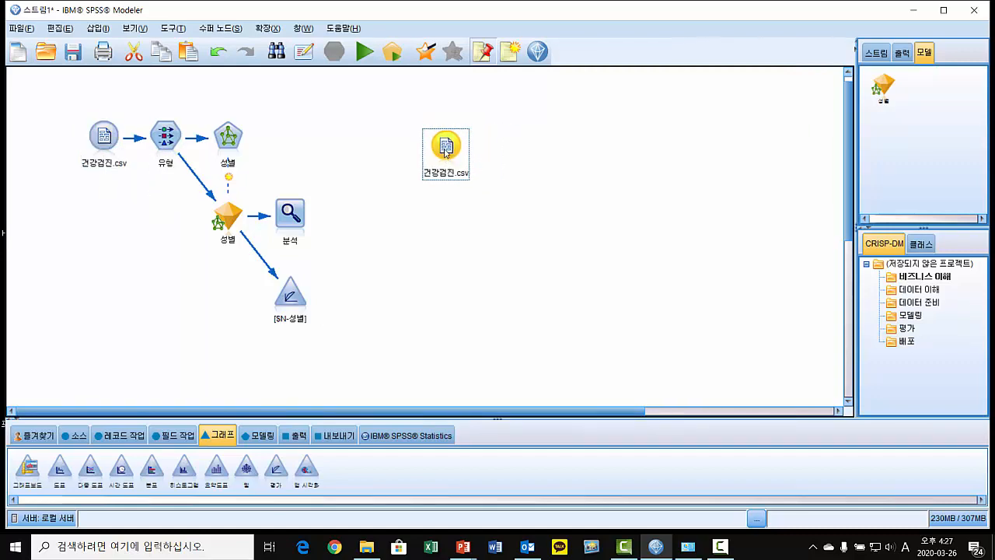
double_click(445, 148)
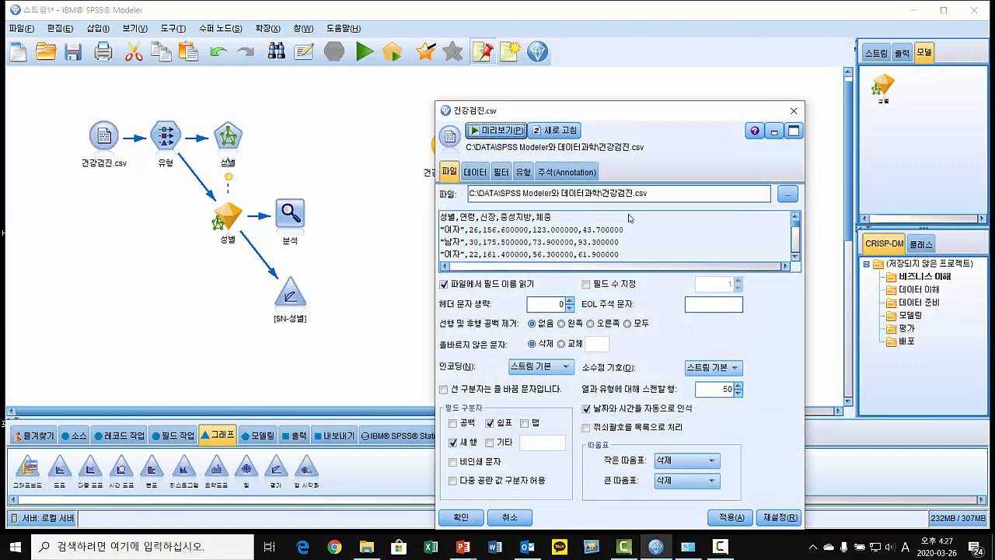
click(787, 194)
click(930, 392)
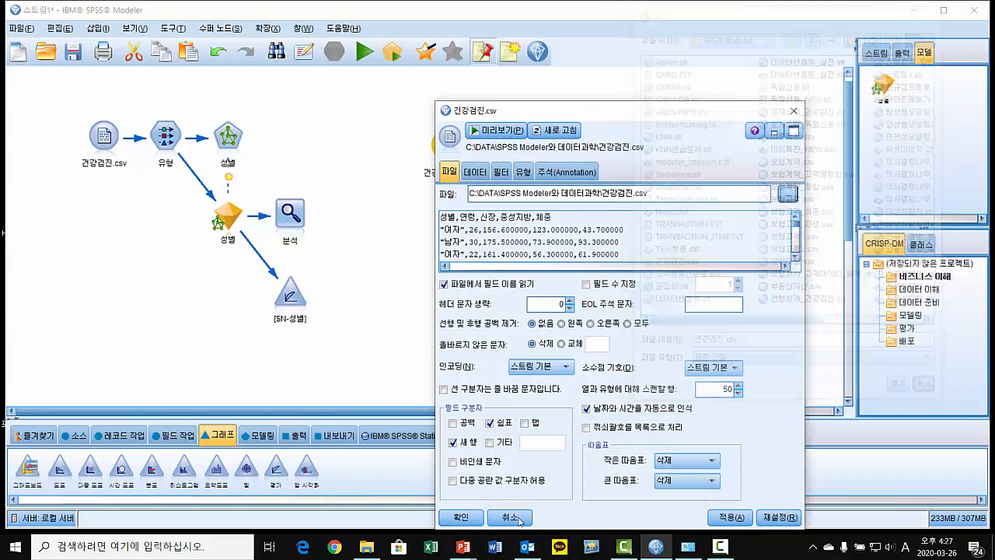
click(461, 517)
Duplicate the 유형 node next to the copied 건강검진.csv source and connect the copied source to it
click(167, 137)
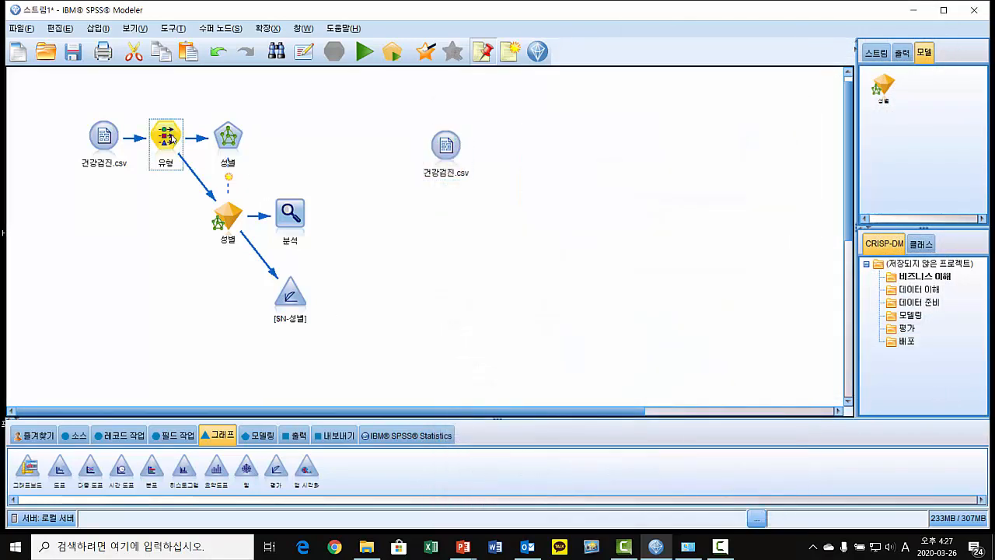
key(ctrl+c)
key(ctrl+v)
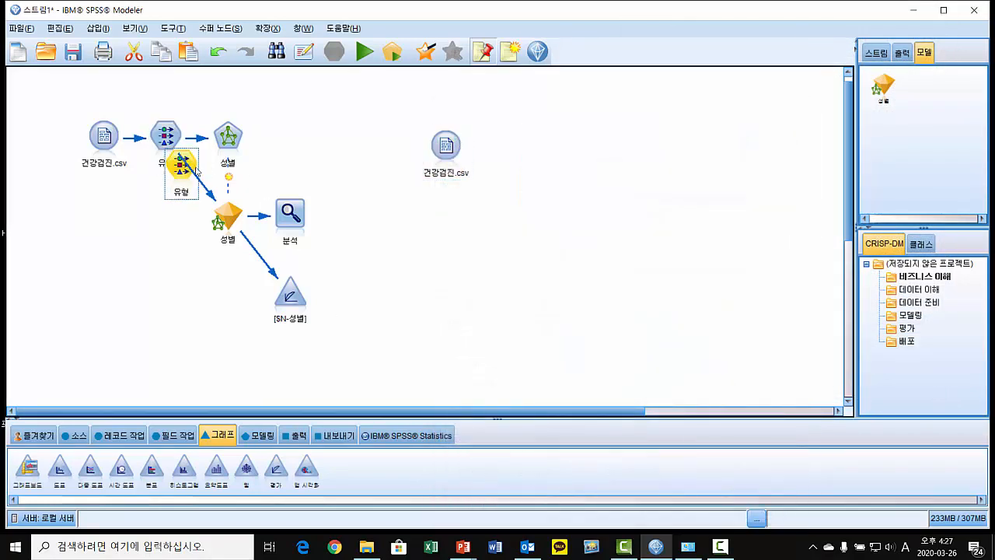
drag(183, 174, 531, 157)
drag(453, 160, 526, 151)
In the copied 유형 node, set the role of 성별 to 입력 and the role of 체중 to 목표
double_click(527, 153)
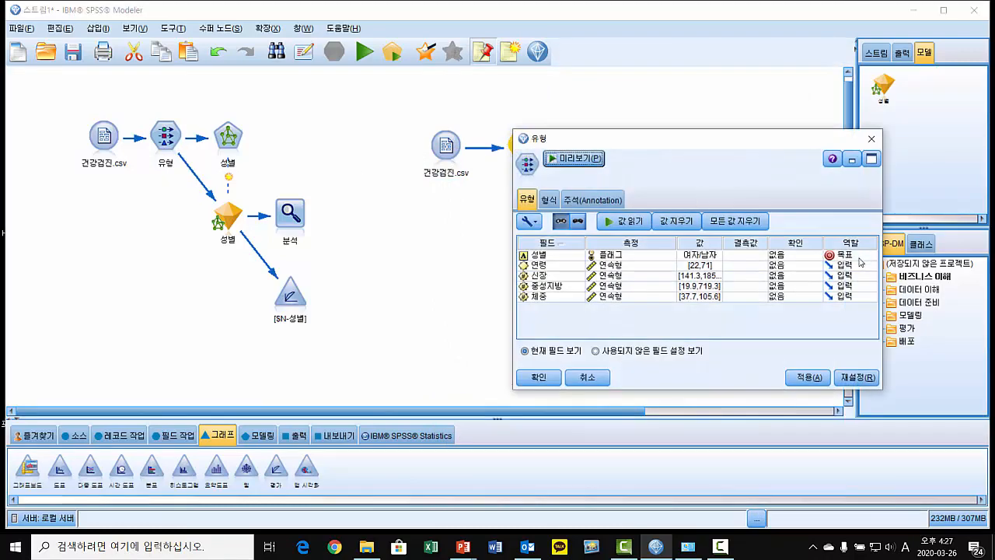
click(857, 254)
click(847, 271)
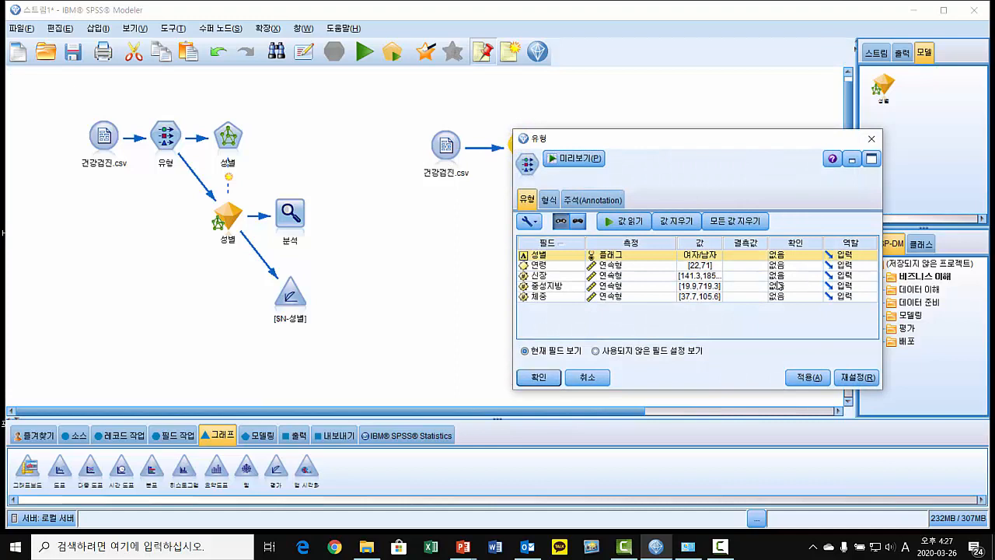
click(869, 296)
click(847, 322)
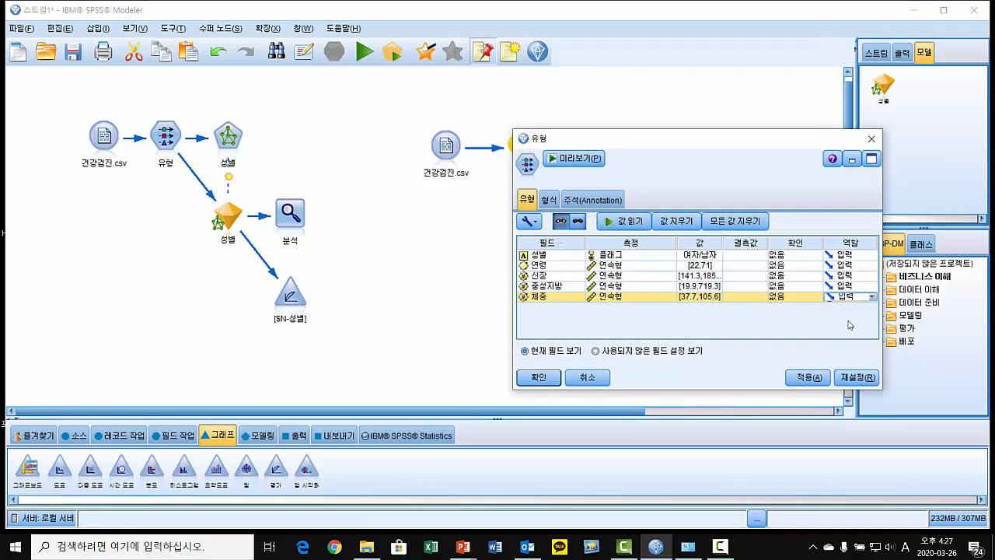
click(543, 376)
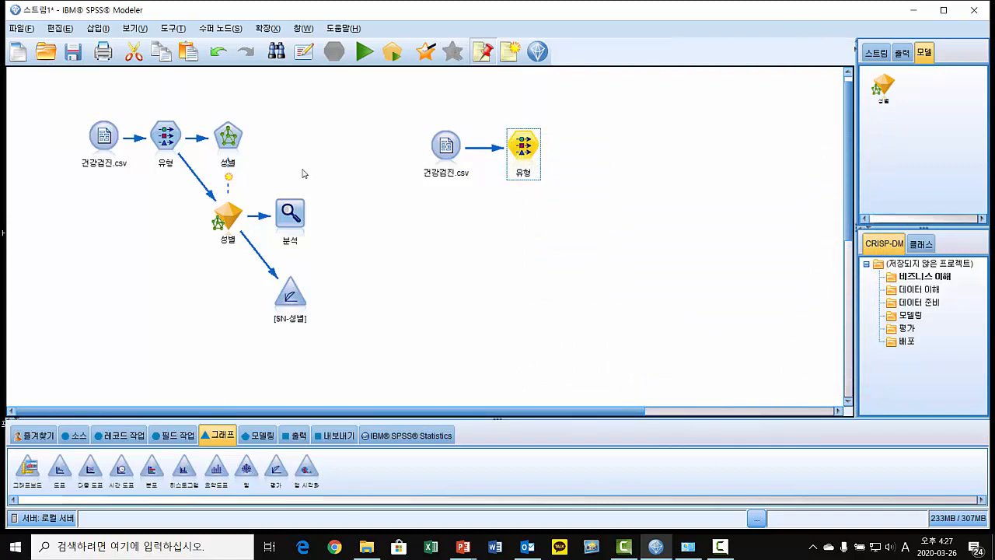
Duplicate the neural network node, connect the copied 유형 node to it, and run it to generate the 체중 model
click(233, 143)
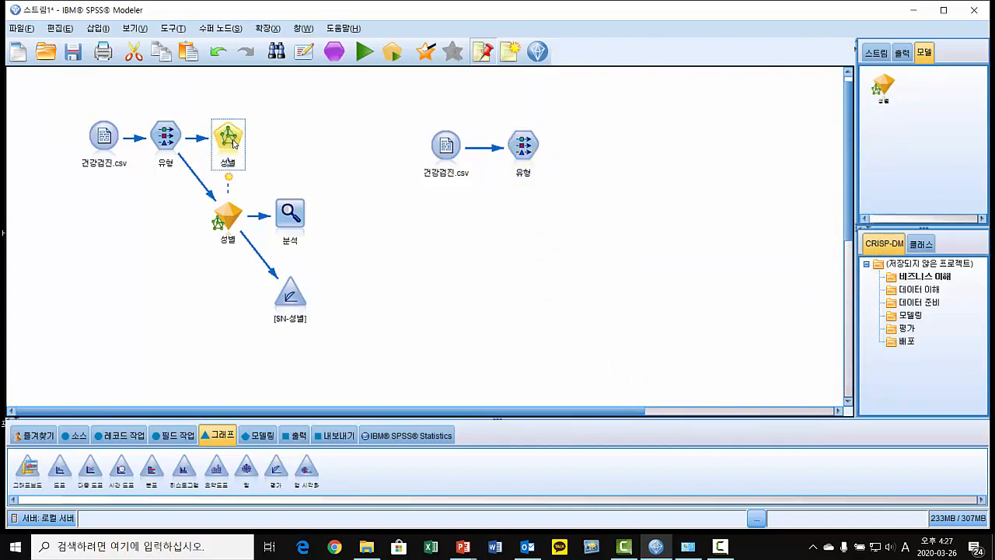
drag(233, 143, 609, 158)
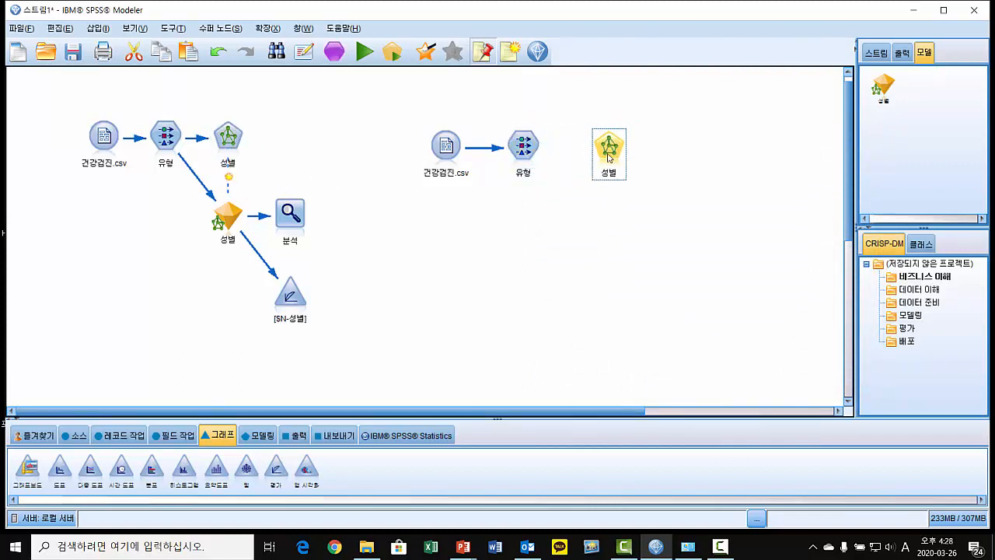
drag(531, 149, 611, 147)
right_click(608, 146)
click(645, 421)
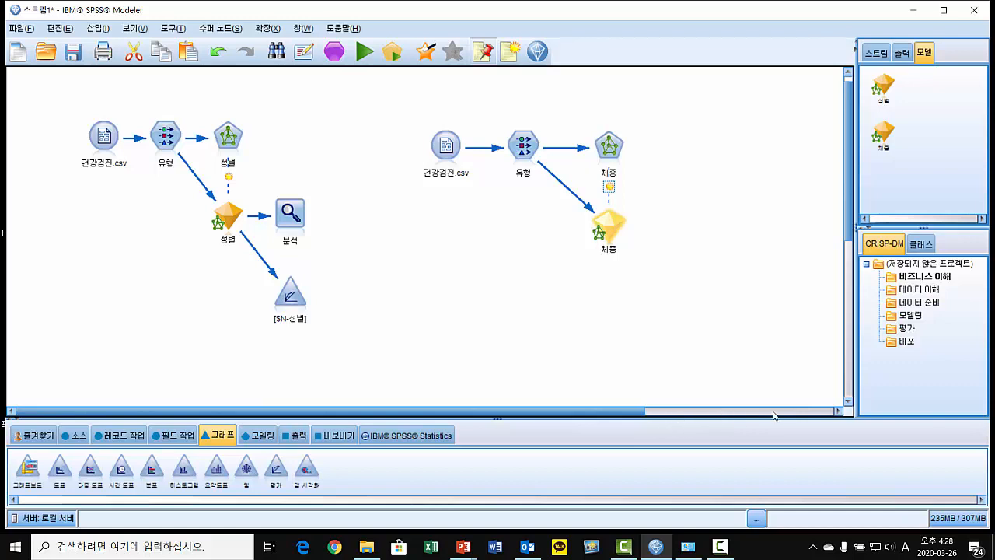
Open the generated 체중 model and examine its summary, predictor importance and predicted-by-observed chart
double_click(620, 230)
drag(871, 138, 436, 34)
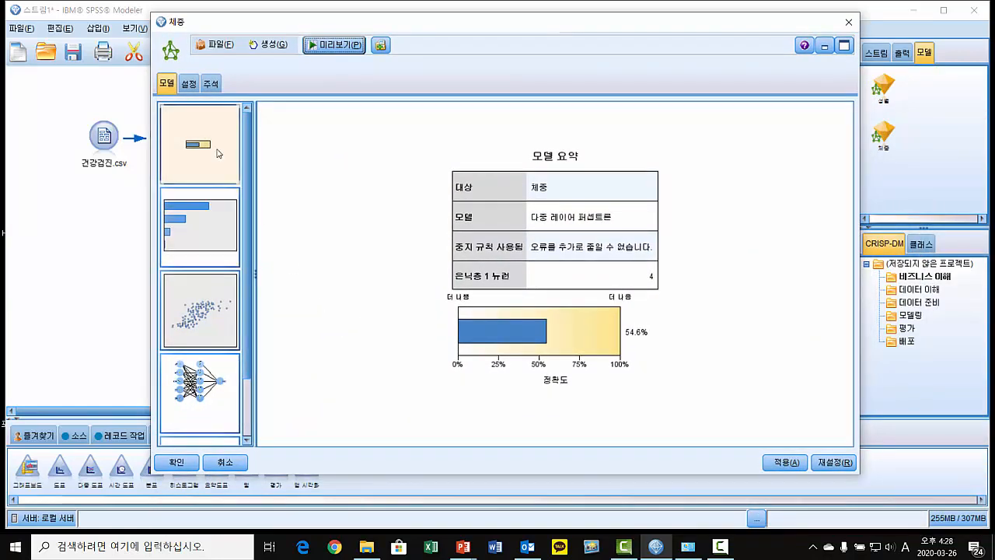
click(206, 246)
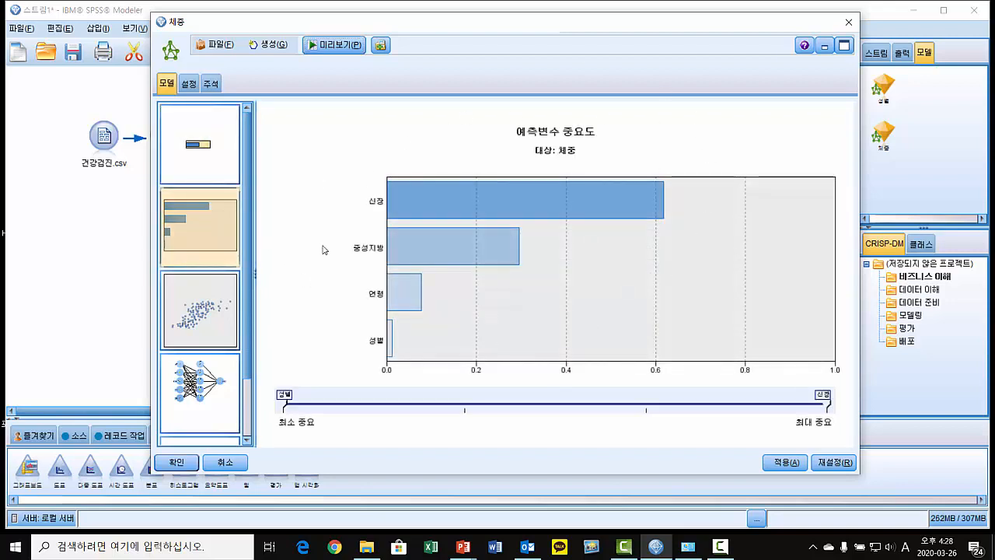
click(200, 311)
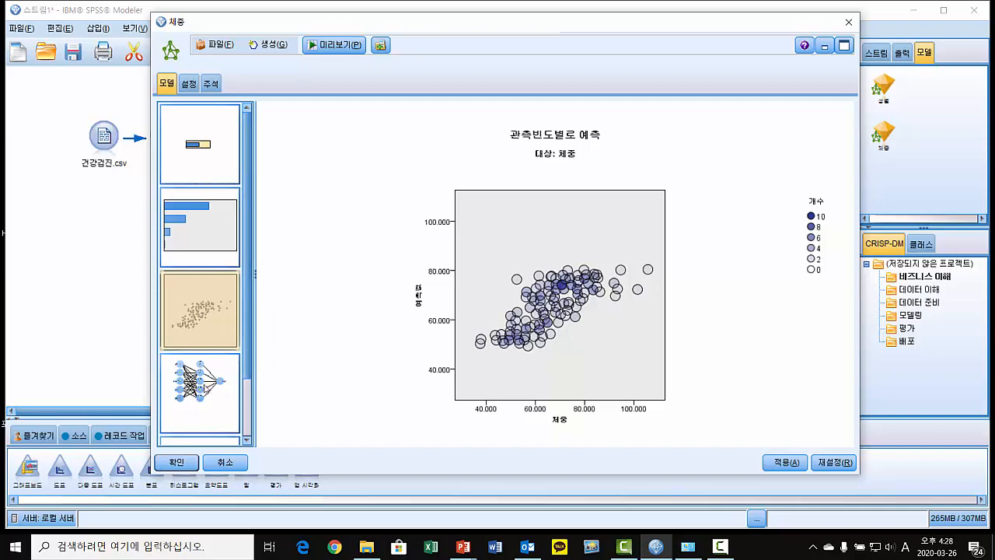
Examine the 체중 model's network diagram in the 효과 and 계수 styles, and close the model viewer
click(204, 386)
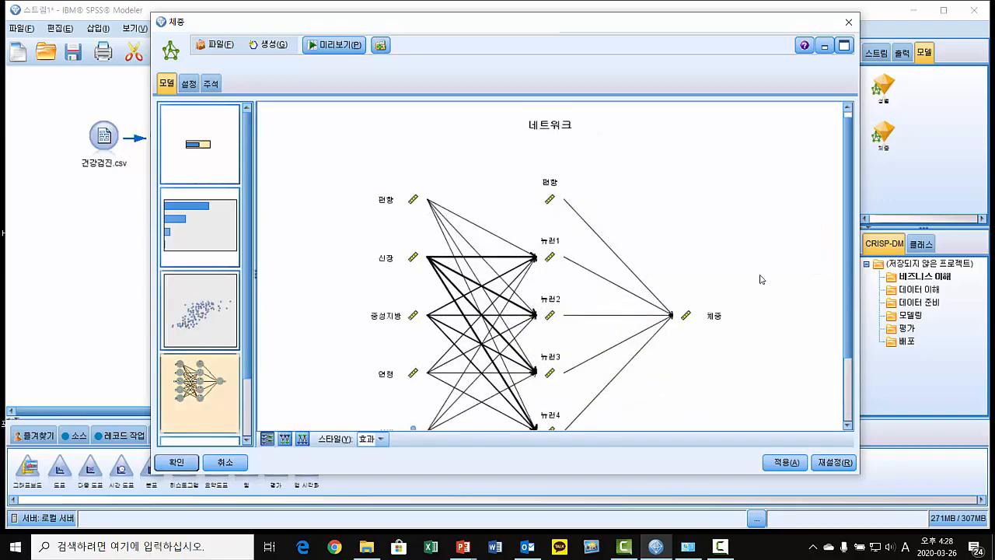
scroll(797, 281, down, 4)
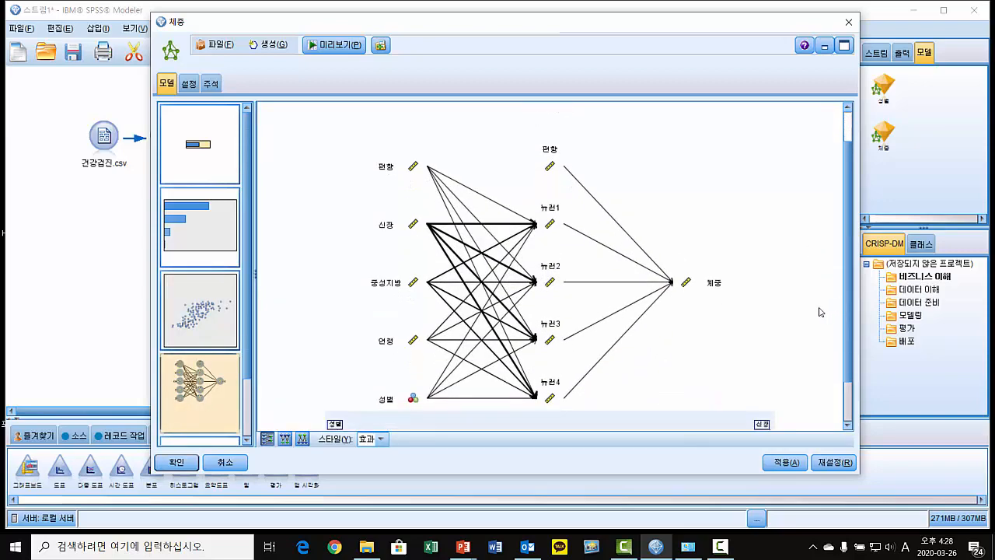
scroll(819, 312, down, 1)
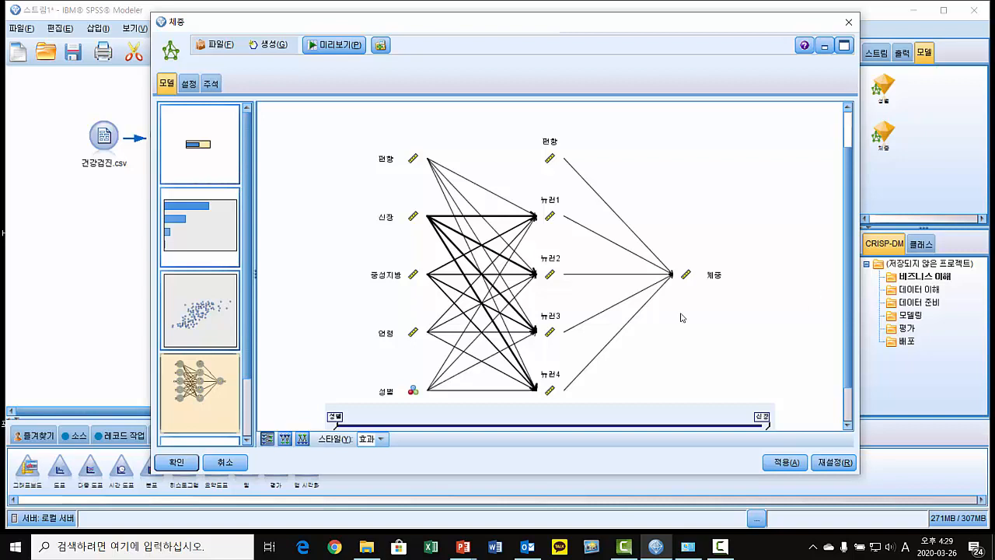
click(381, 439)
click(372, 466)
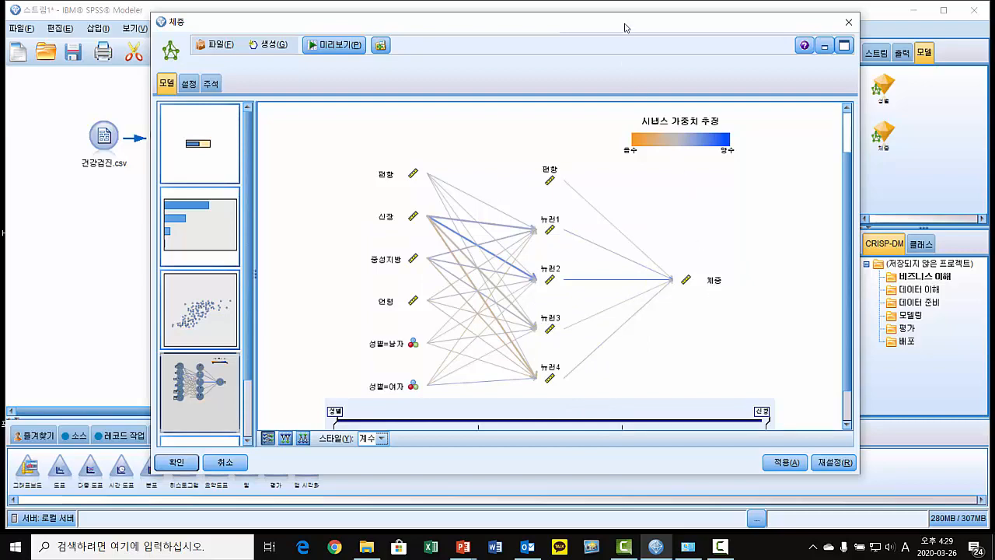
click(847, 26)
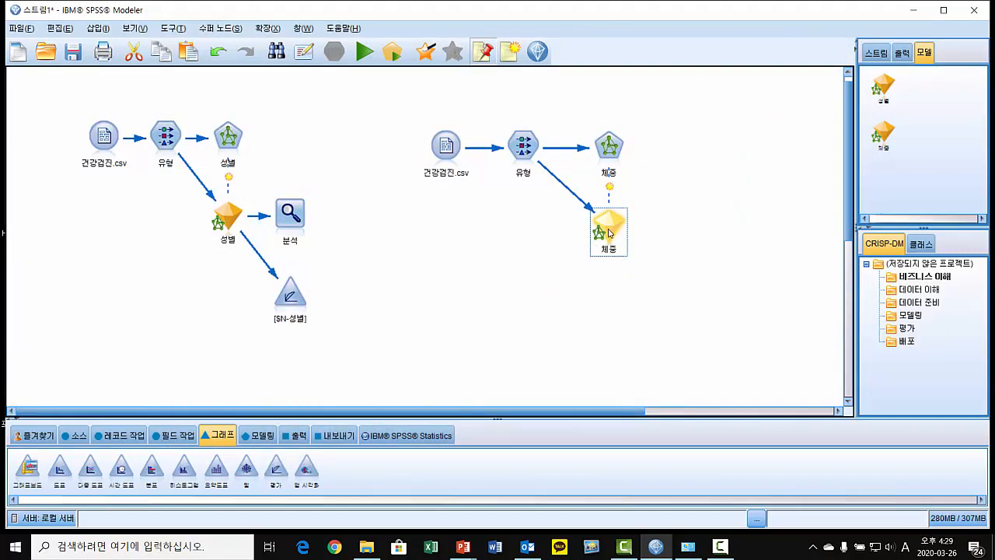
Attach a 분석 node to the 체중 model, run it to review the prediction error and correlation statistics, and close the results
click(256, 435)
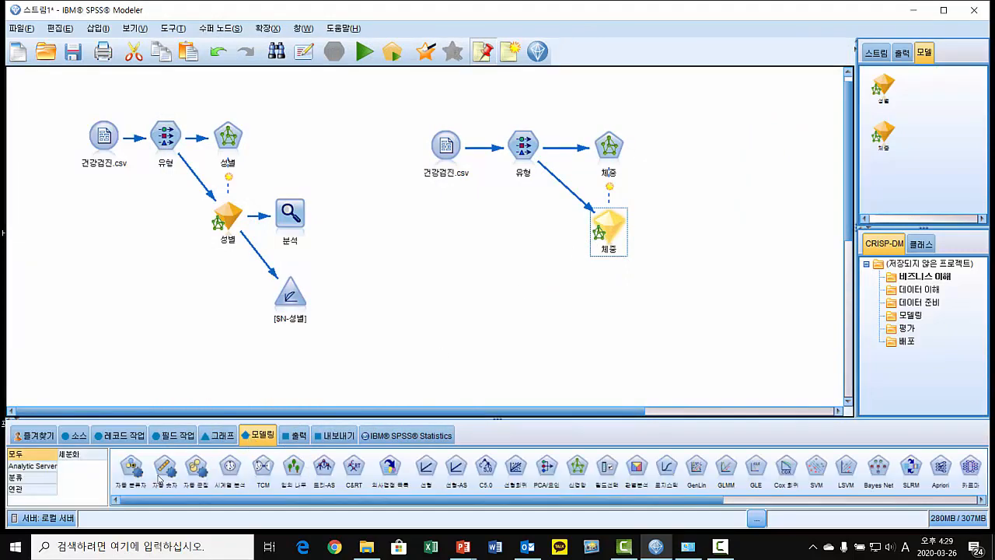
click(296, 435)
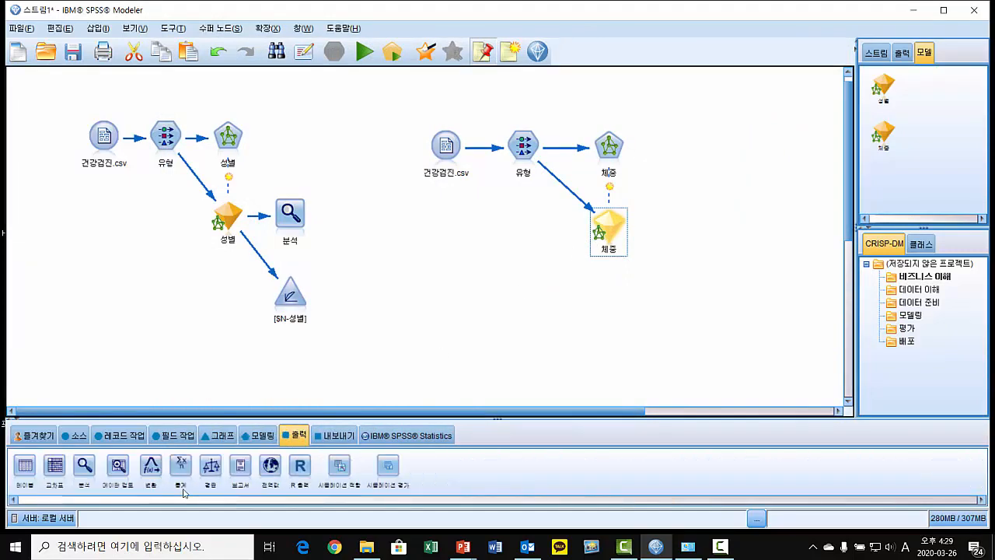
double_click(84, 466)
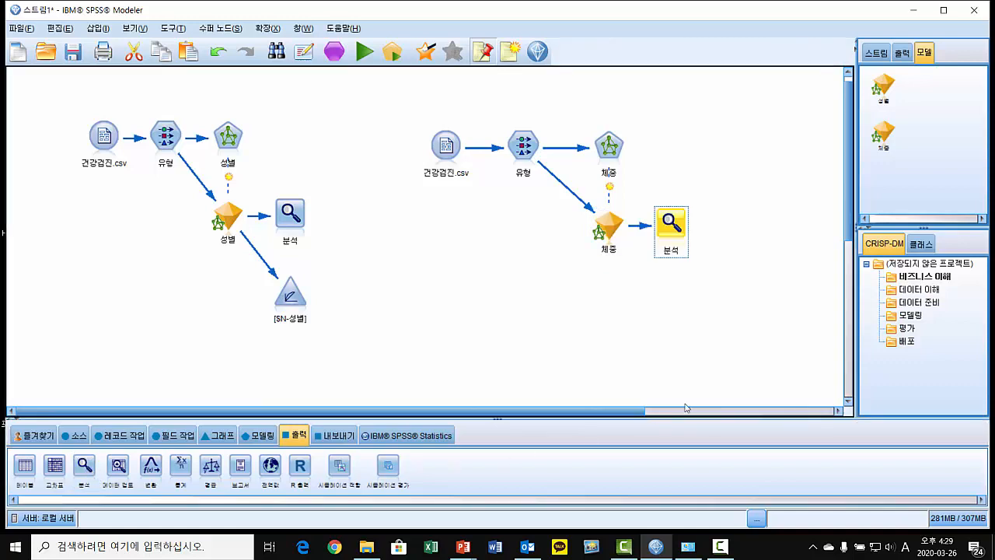
right_click(681, 227)
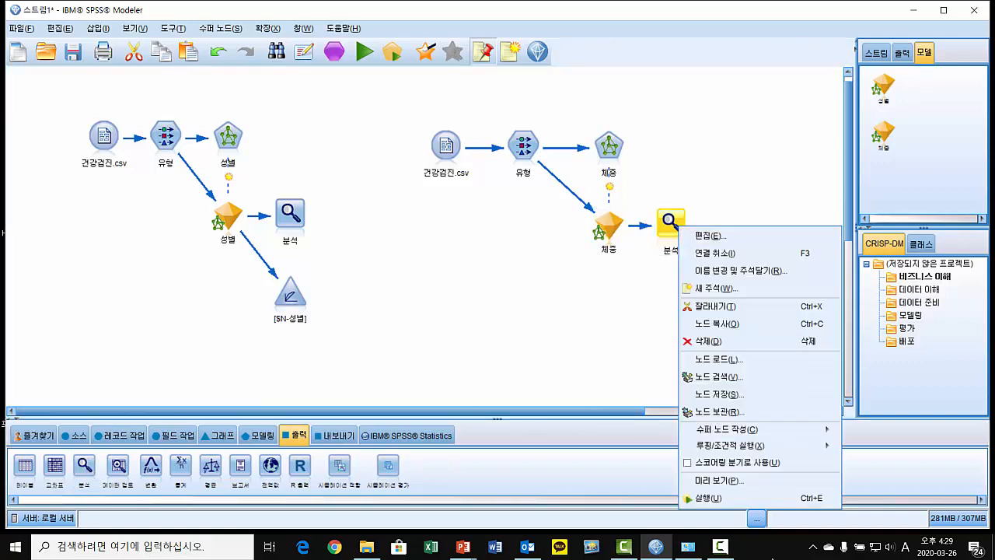
click(768, 497)
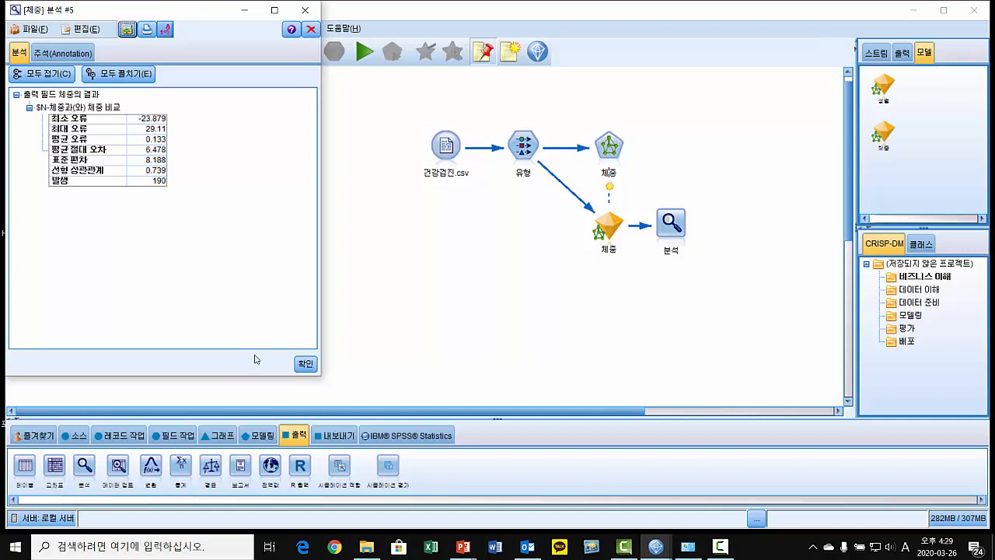
click(305, 363)
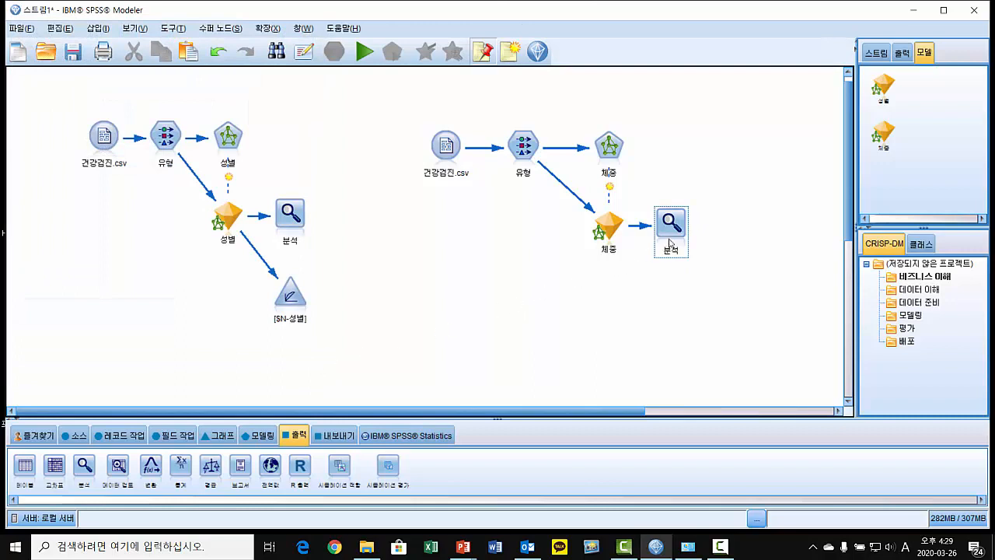
Attach a 테이블 node to the 체중 model, place it below the 분석 node, and run it
drag(673, 241, 683, 241)
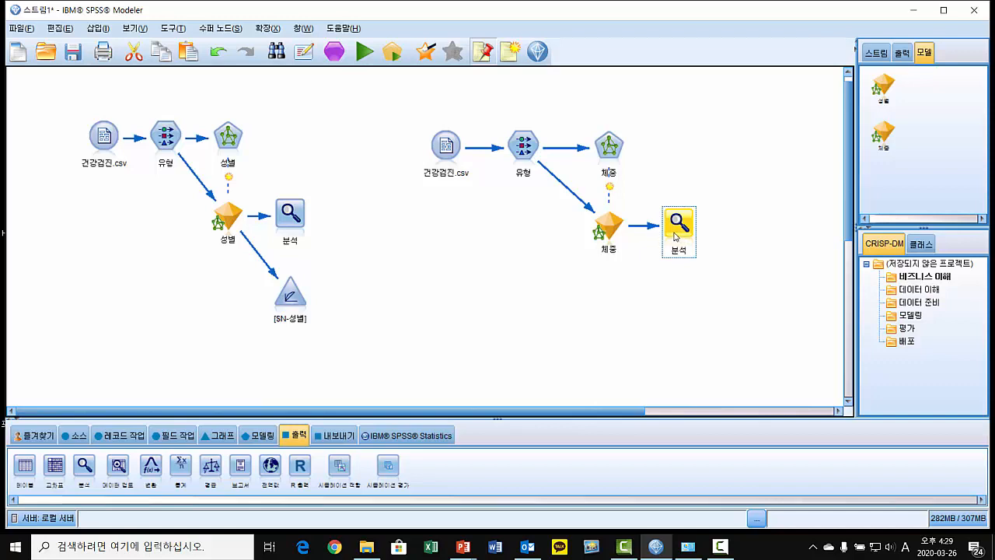
click(598, 235)
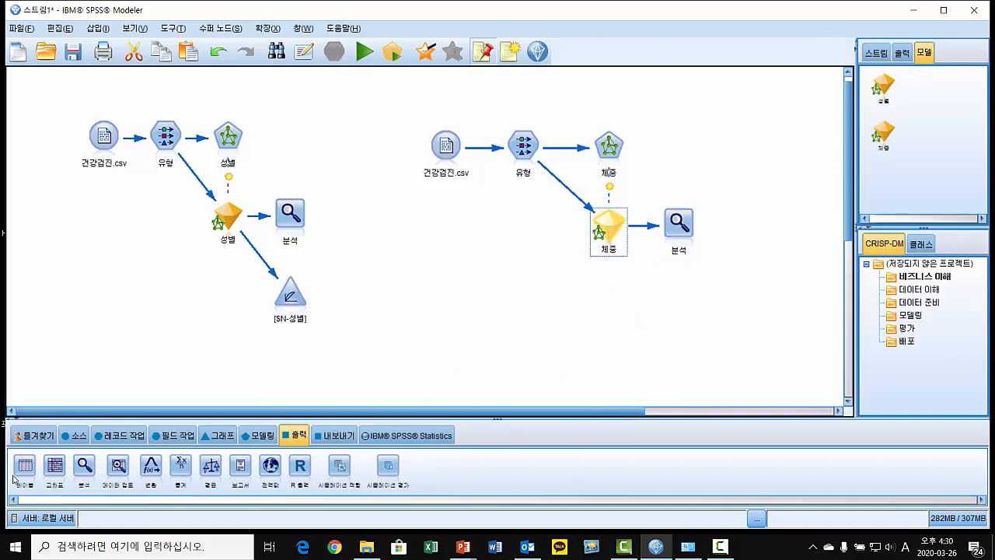
double_click(17, 475)
drag(673, 223, 667, 291)
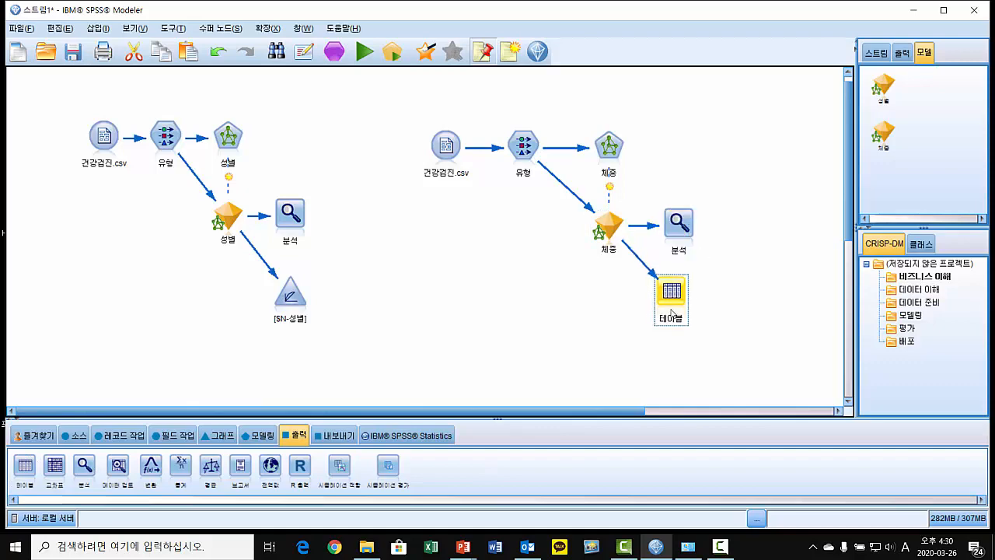
right_click(675, 302)
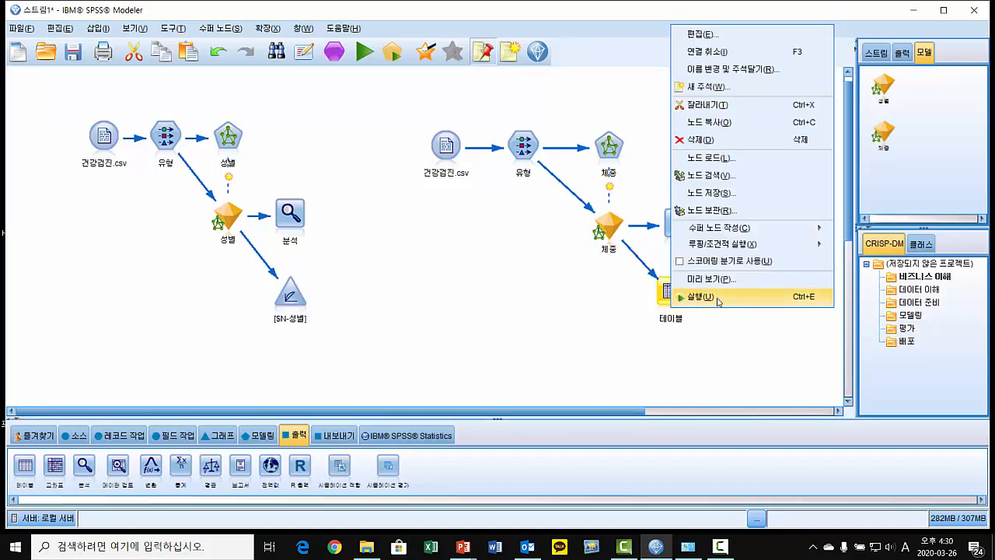
click(700, 296)
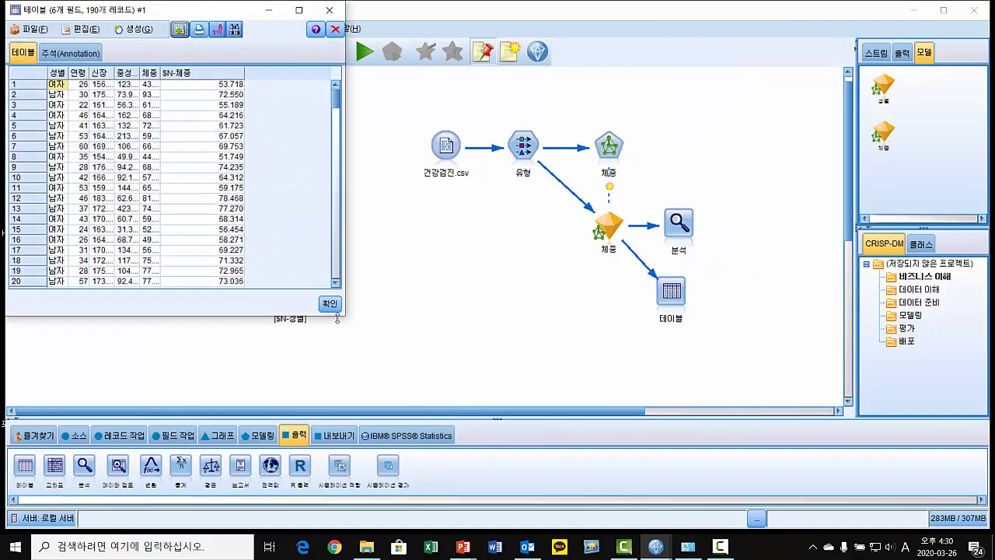
Enlarge the output table and widen the 체중 column to compare it with $N-체중, and close the table
drag(338, 319, 523, 417)
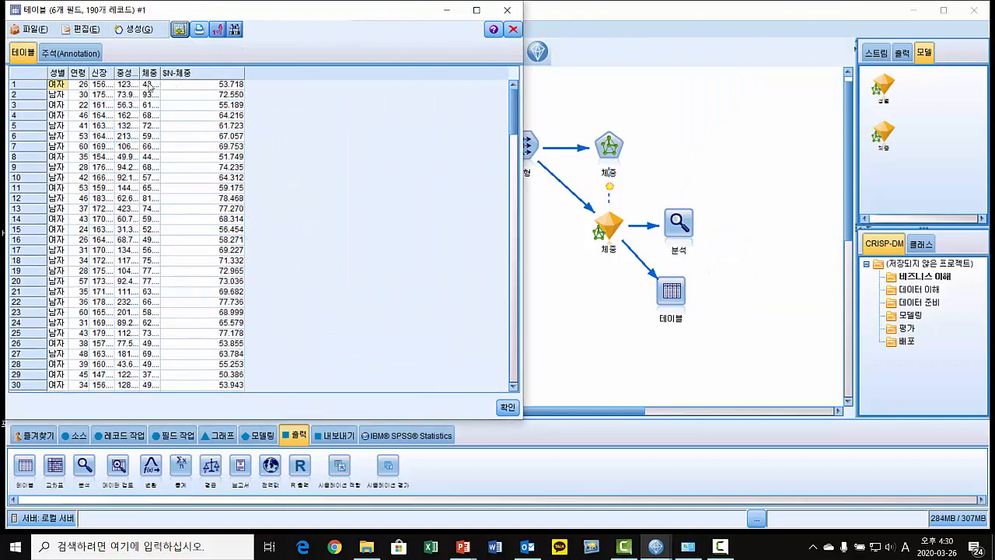
drag(160, 73, 181, 73)
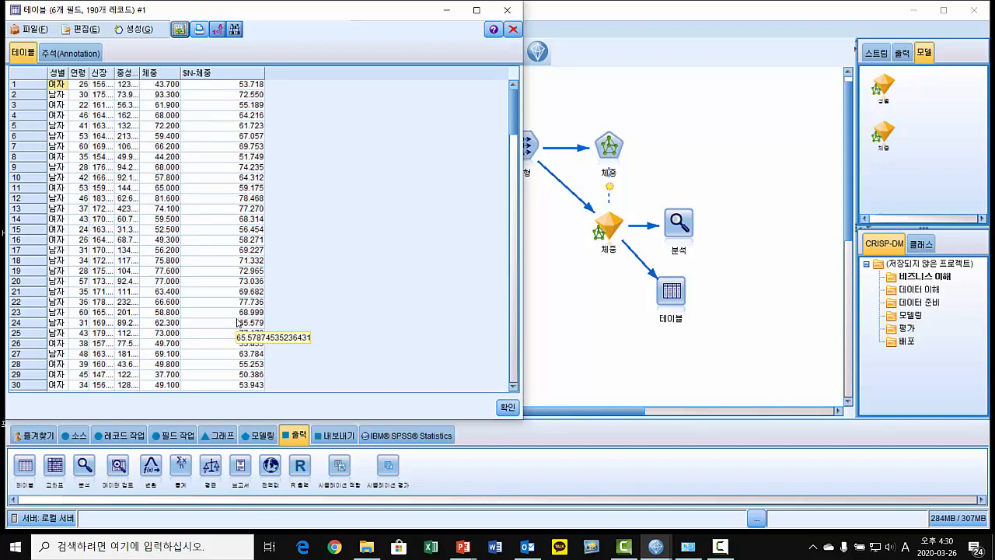
click(509, 13)
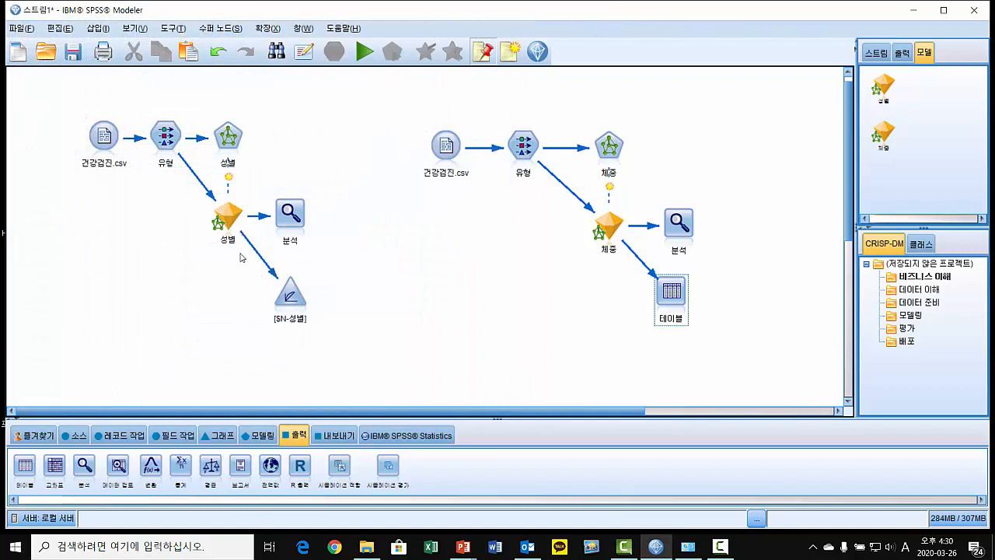
Move the 성별 model's 분석 and evaluation nodes apart, and attach and run a 테이블 node placed below the model
drag(301, 220, 316, 201)
drag(301, 281, 317, 254)
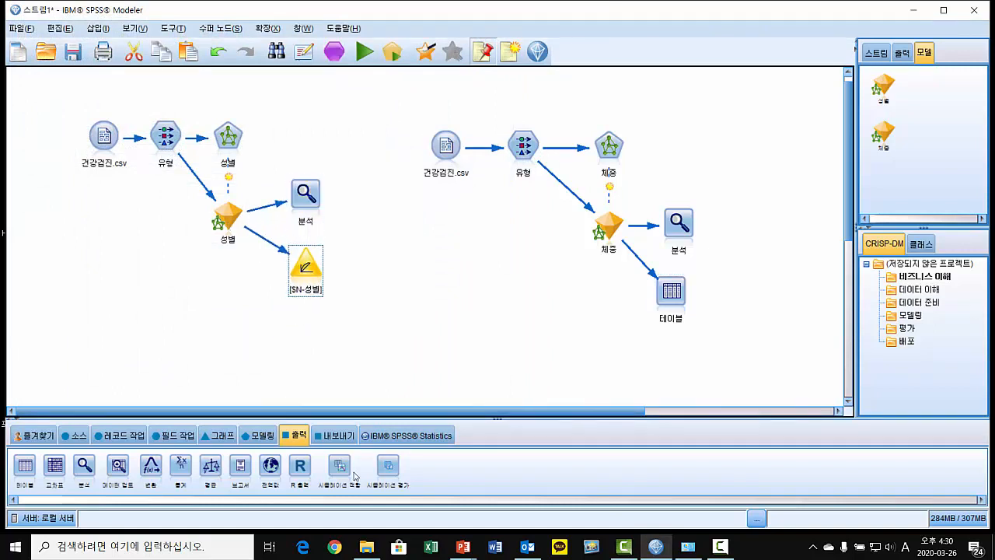
double_click(31, 470)
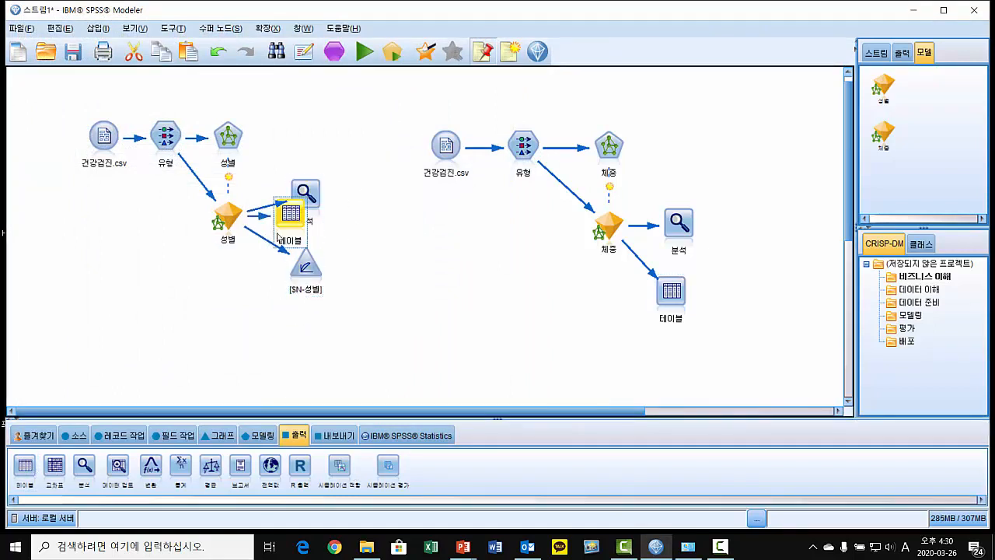
drag(279, 235, 218, 310)
right_click(219, 305)
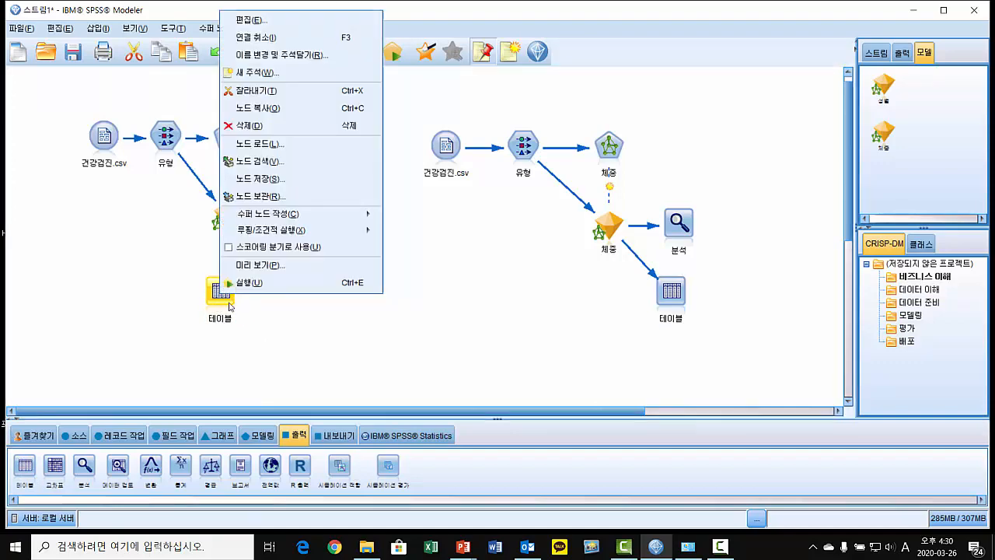
click(273, 282)
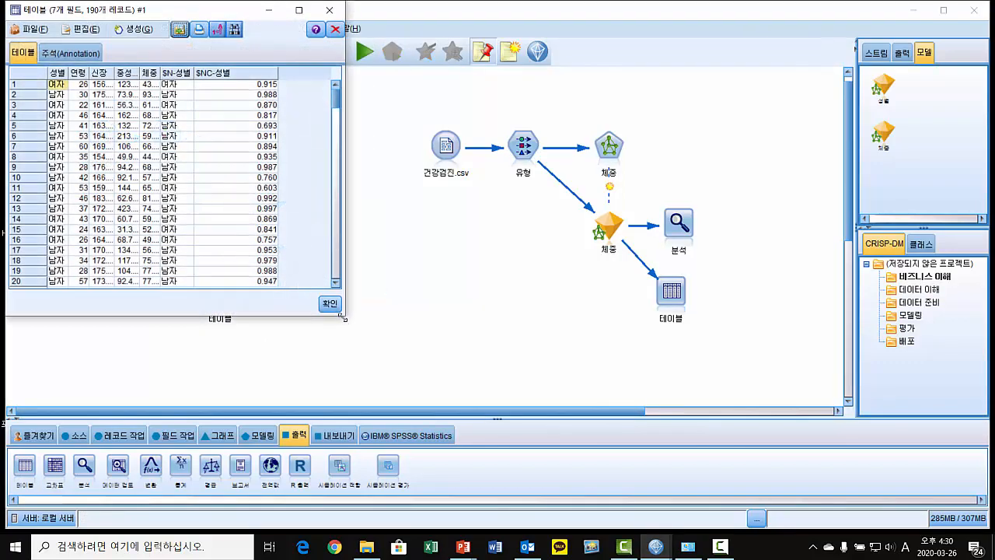
Enlarge the 성별 model's output table to examine the $N-성별 and $NC-성별 columns, and close it
drag(343, 316, 426, 371)
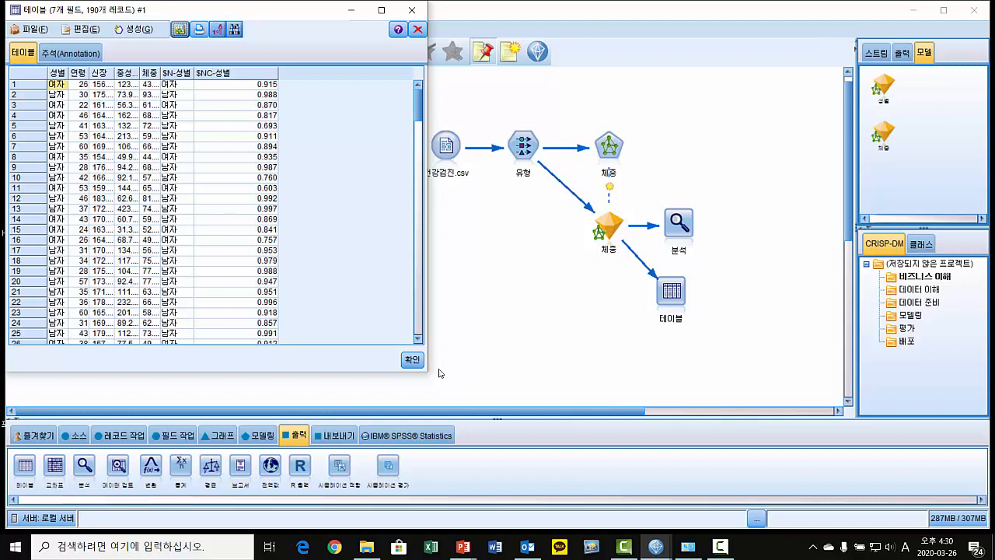
click(411, 11)
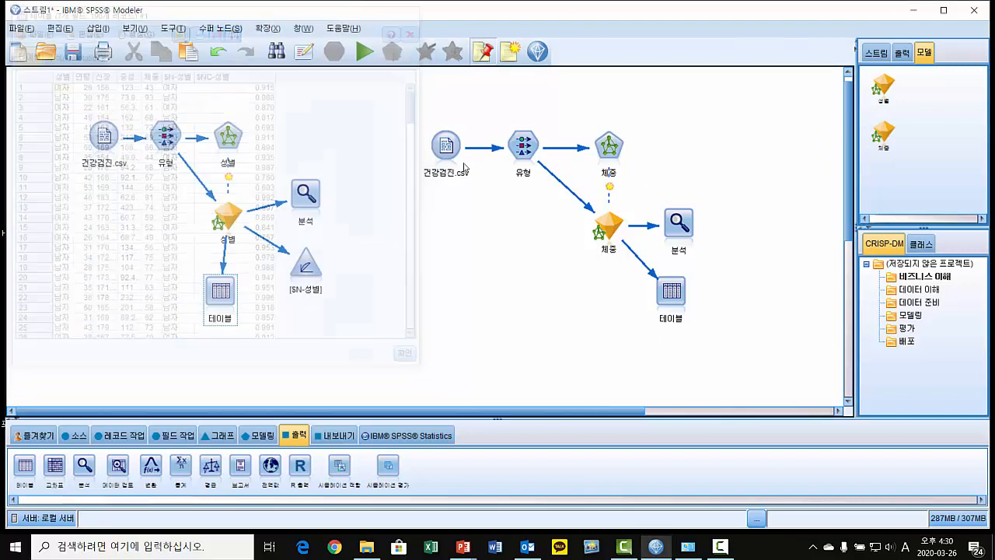
click(729, 552)
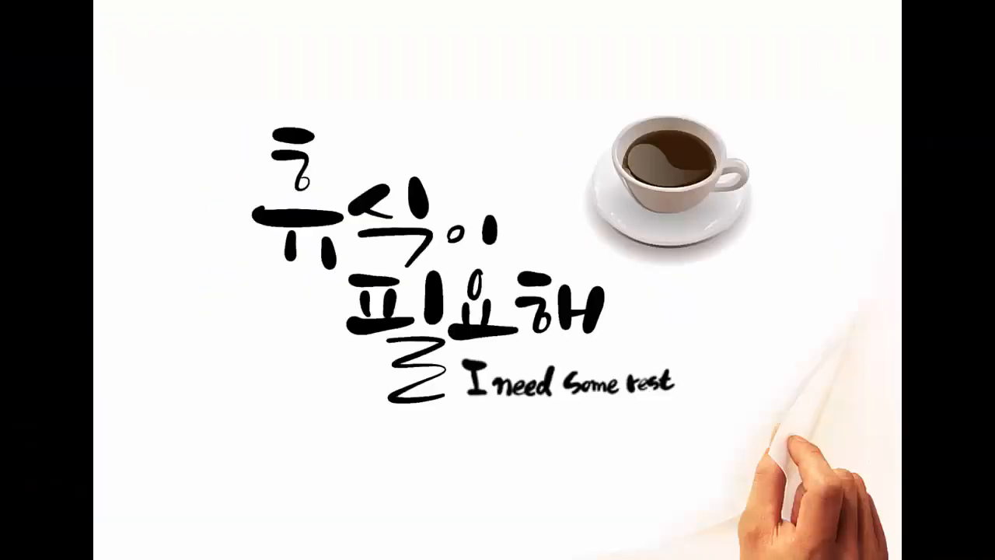